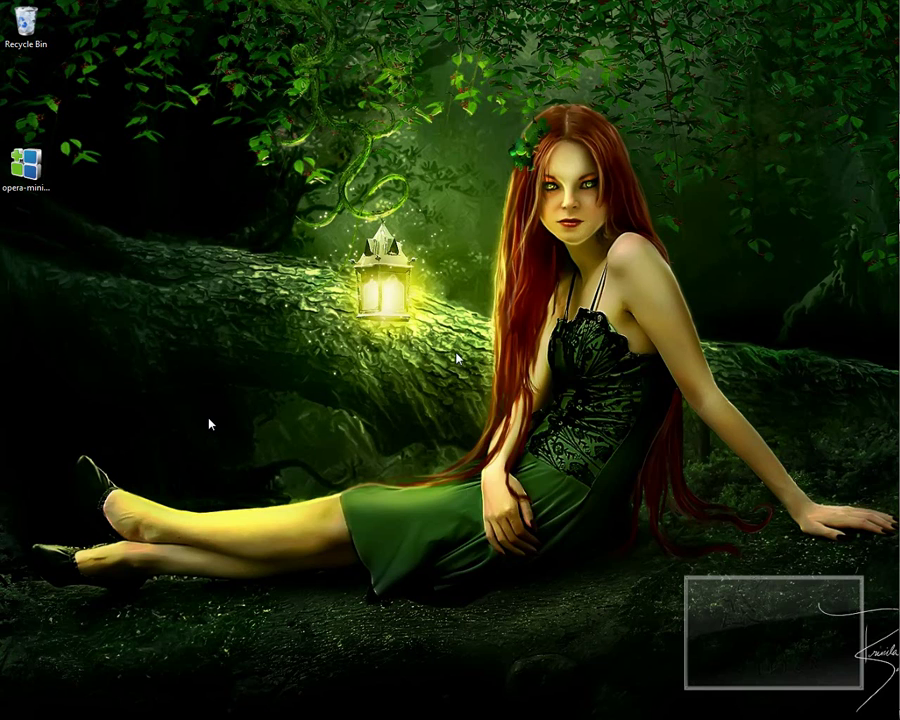
right_click(456, 358)
left_click(477, 391)
right_click(742, 224)
left_click(751, 258)
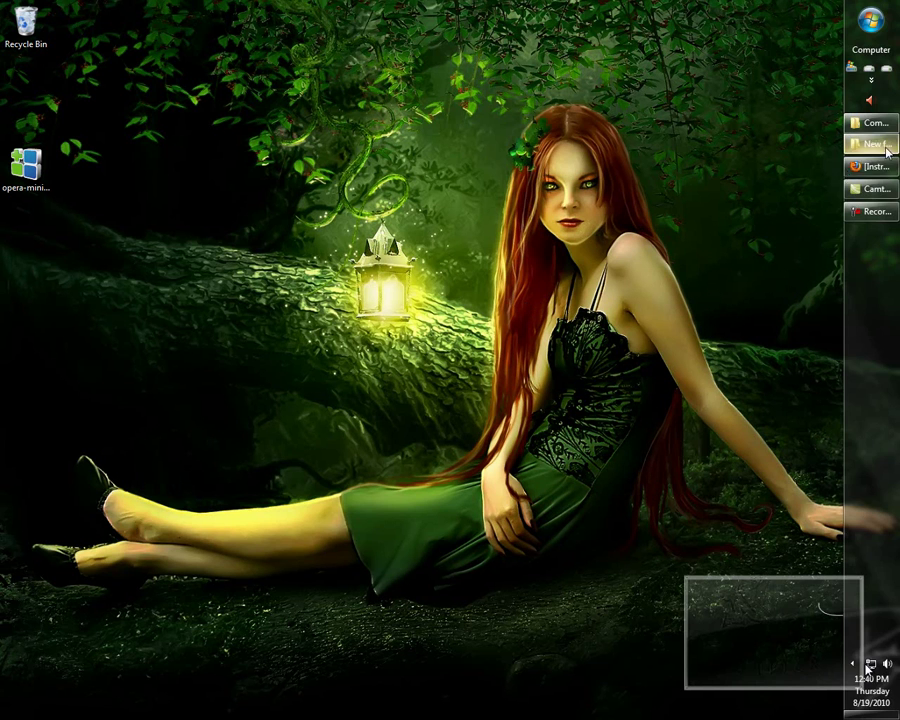
Step: Switch to Firefox and review the YouTube tutorial on flashing Nokia S40 phones via JAF, playing its opening and checking the description's download links
left_click(853, 170)
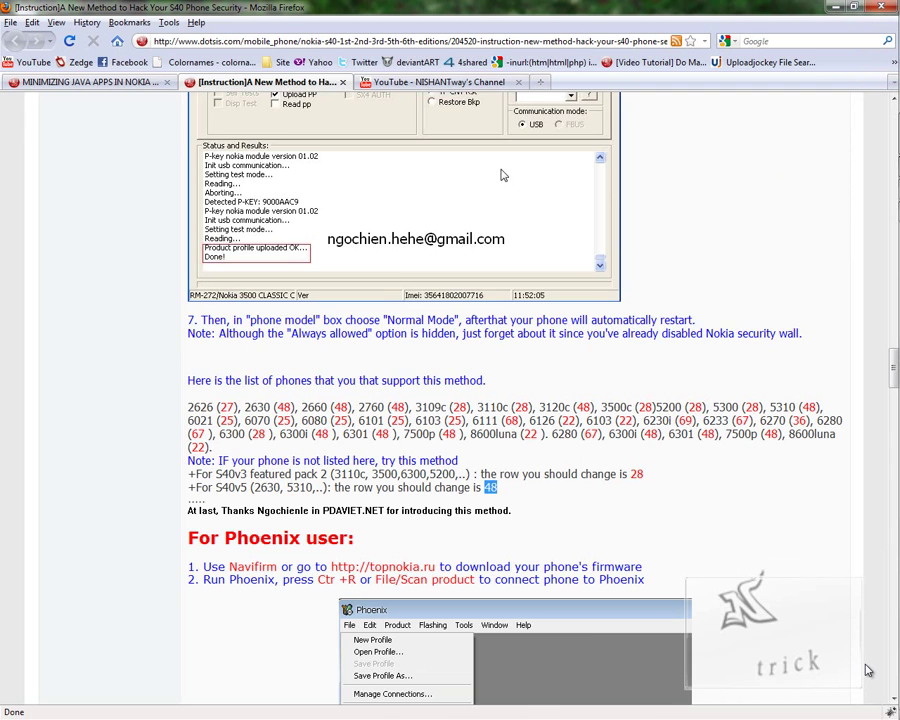
left_click(437, 82)
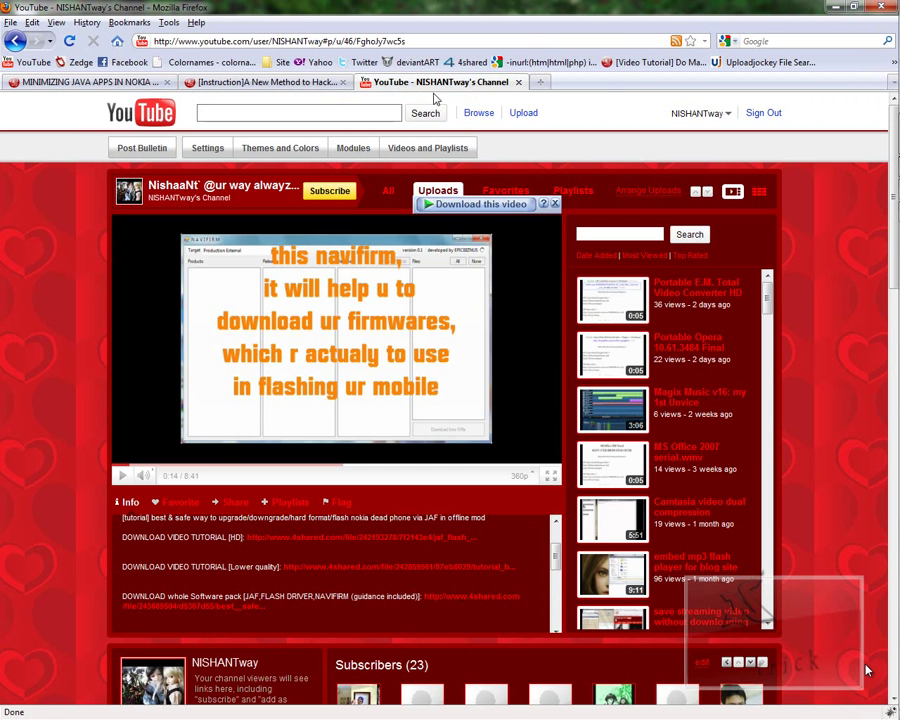
left_click(123, 460)
left_click(123, 477)
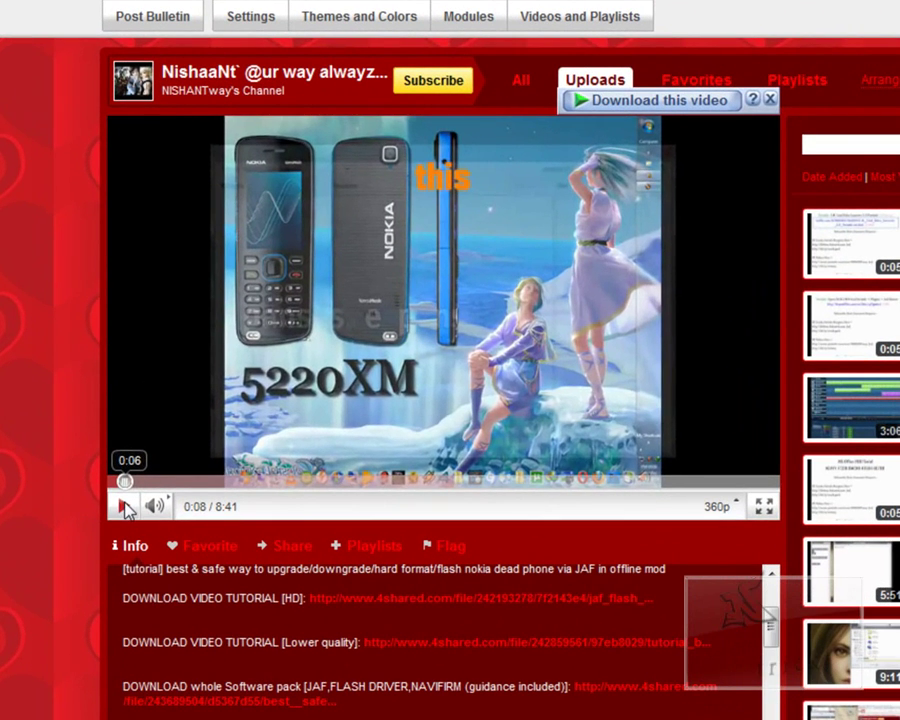
left_click(137, 482)
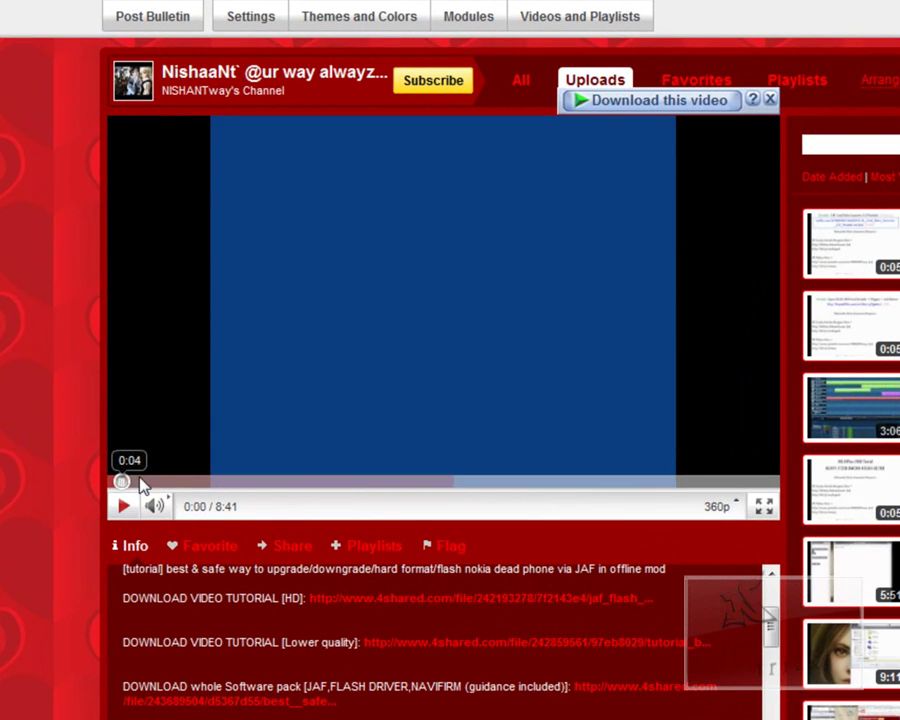
left_click(118, 482)
left_click(115, 483)
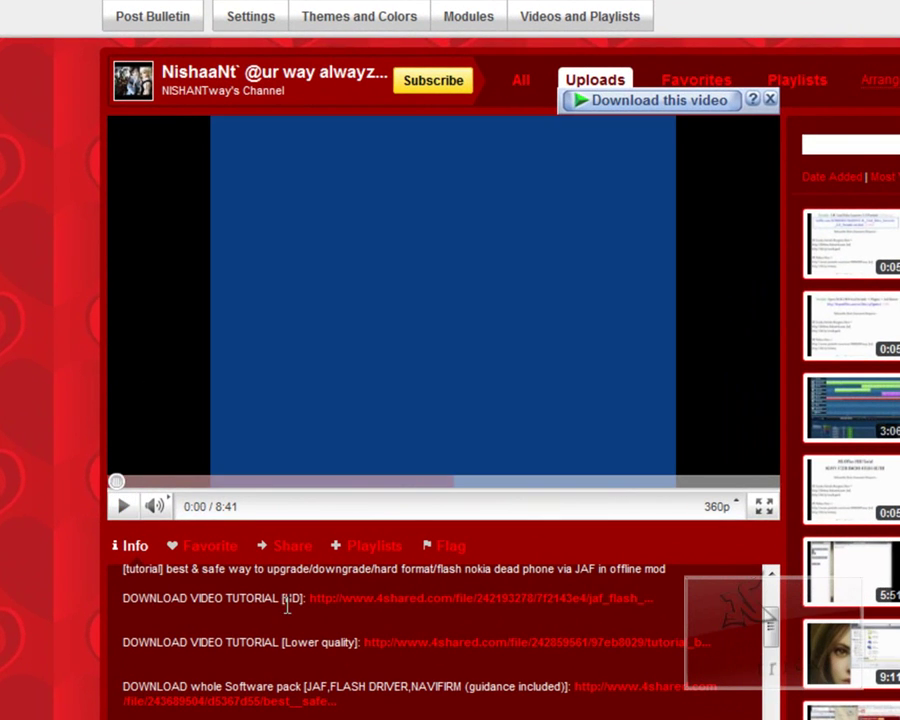
scroll(482, 635, "up", 3)
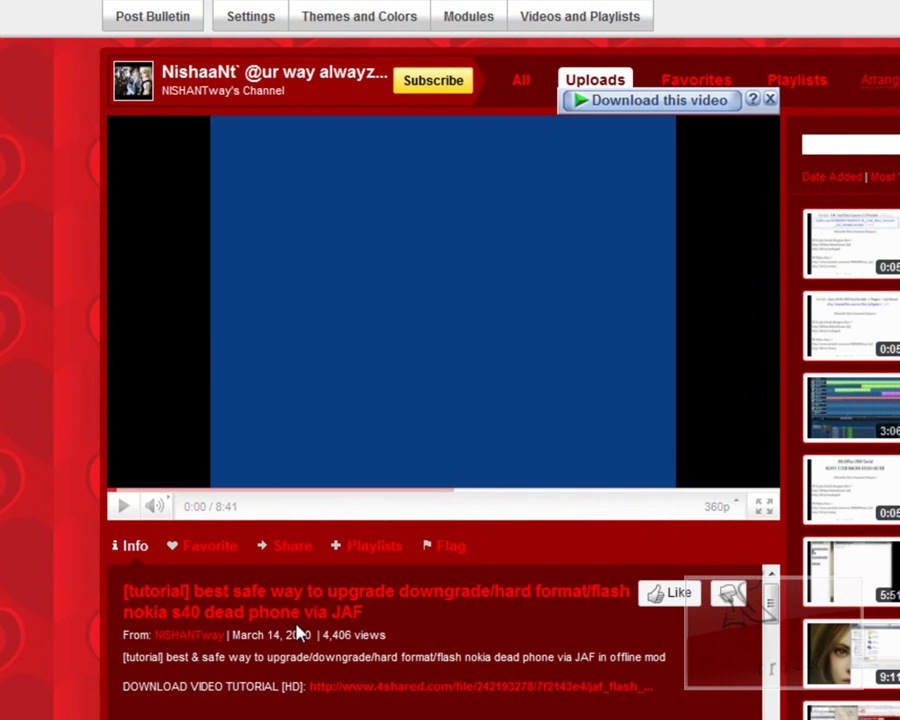
left_click(122, 507)
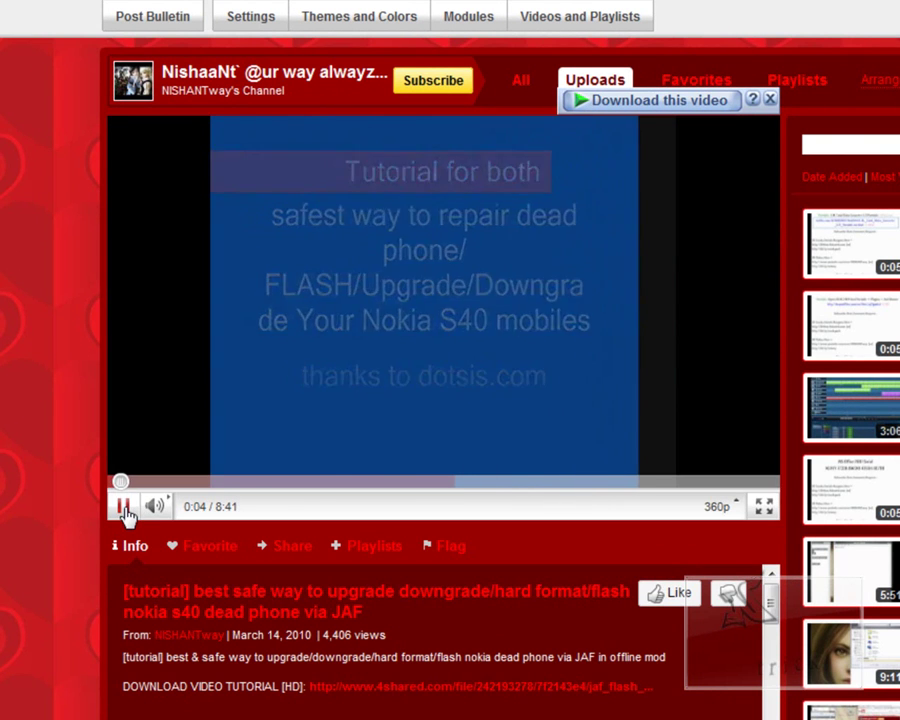
scroll(462, 653, "down", 1)
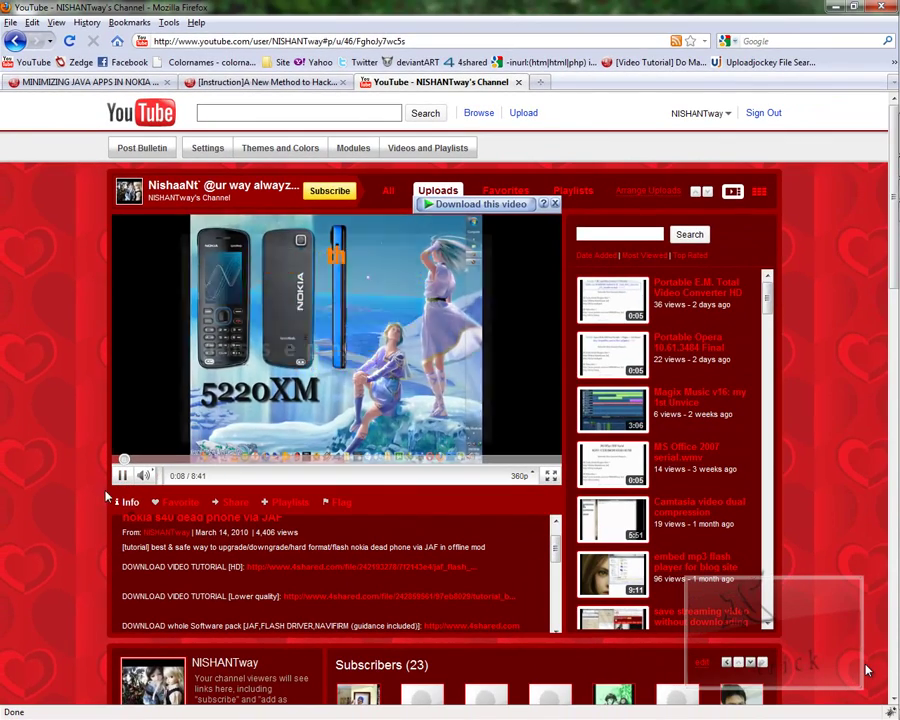
left_click(122, 477)
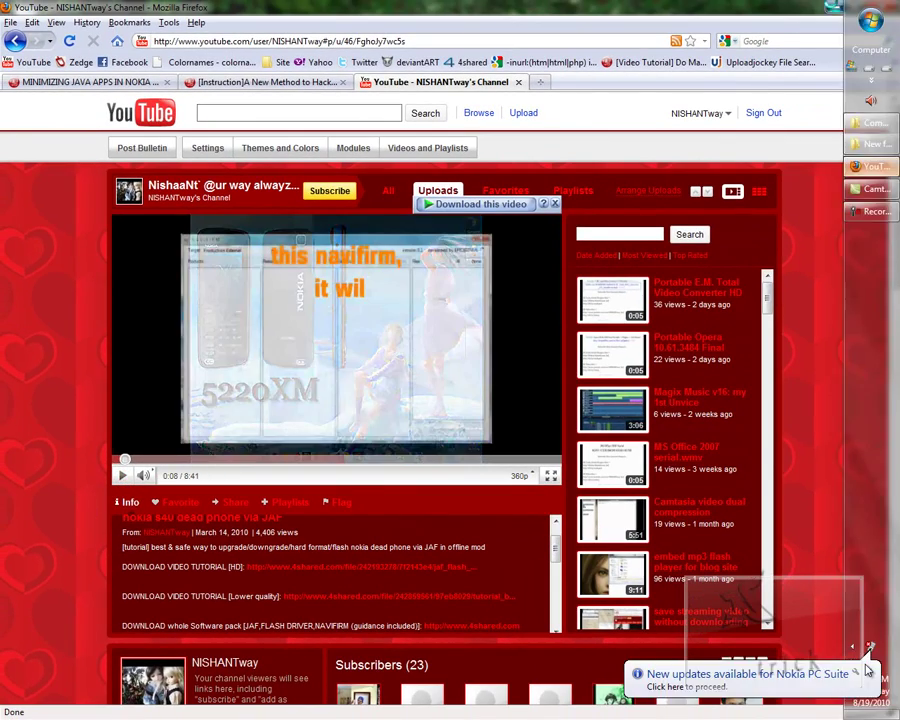
Step: Return to the desktop and exit Nokia PC Suite running in the background
left_click(868, 670)
right_click(698, 541)
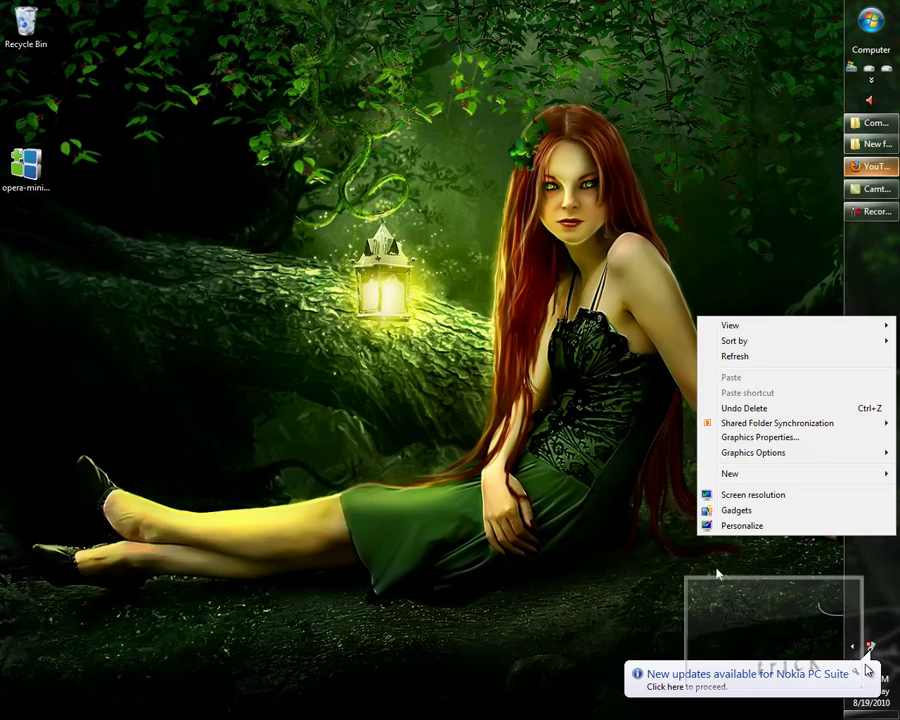
left_click(750, 360)
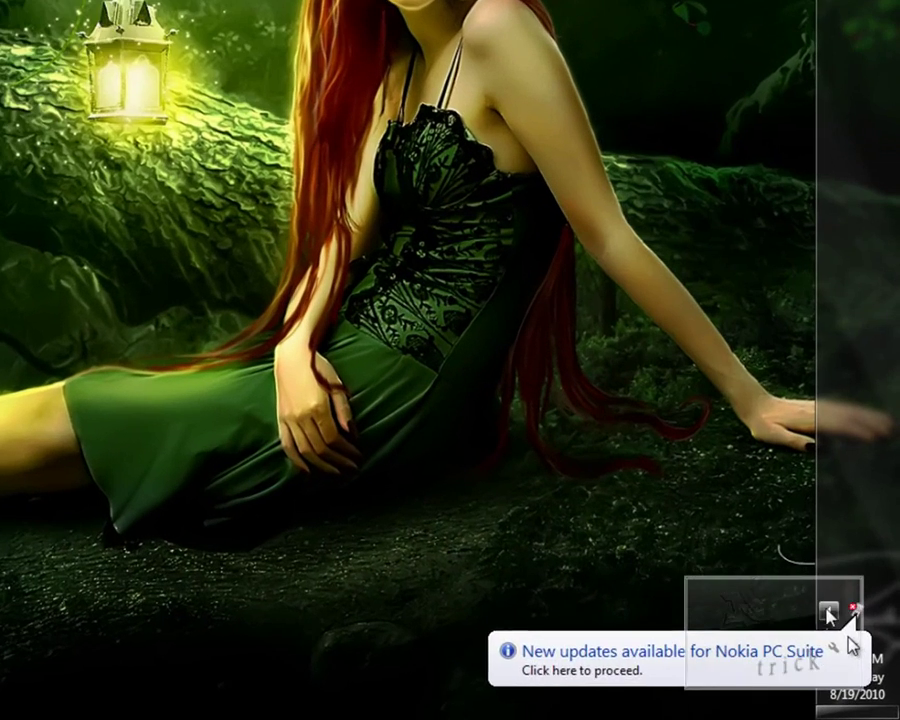
left_click(829, 636)
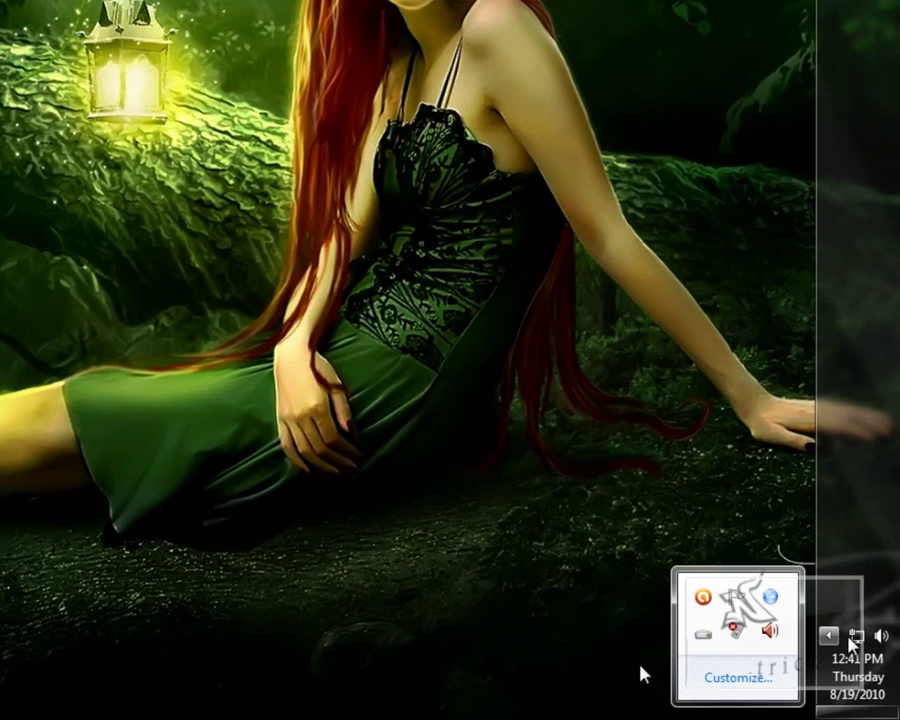
right_click(738, 638)
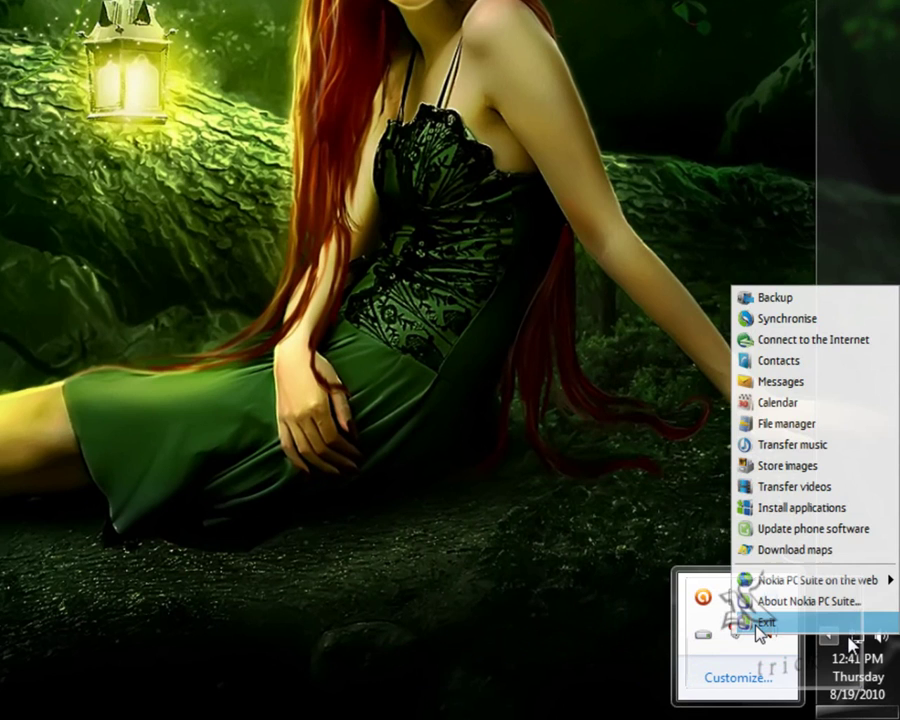
left_click(760, 624)
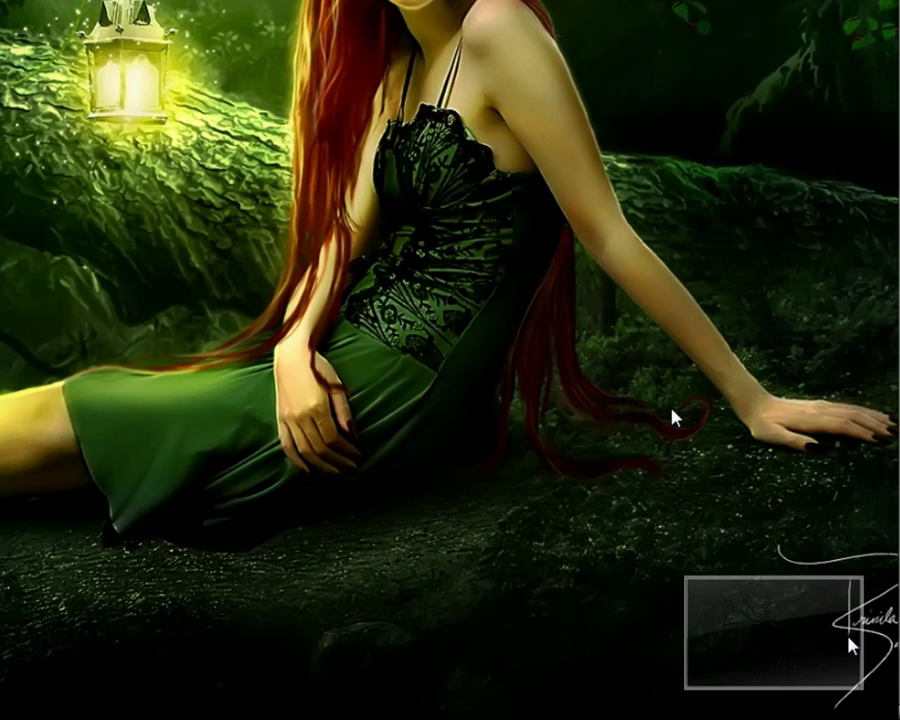
right_click(670, 413)
left_click(716, 148)
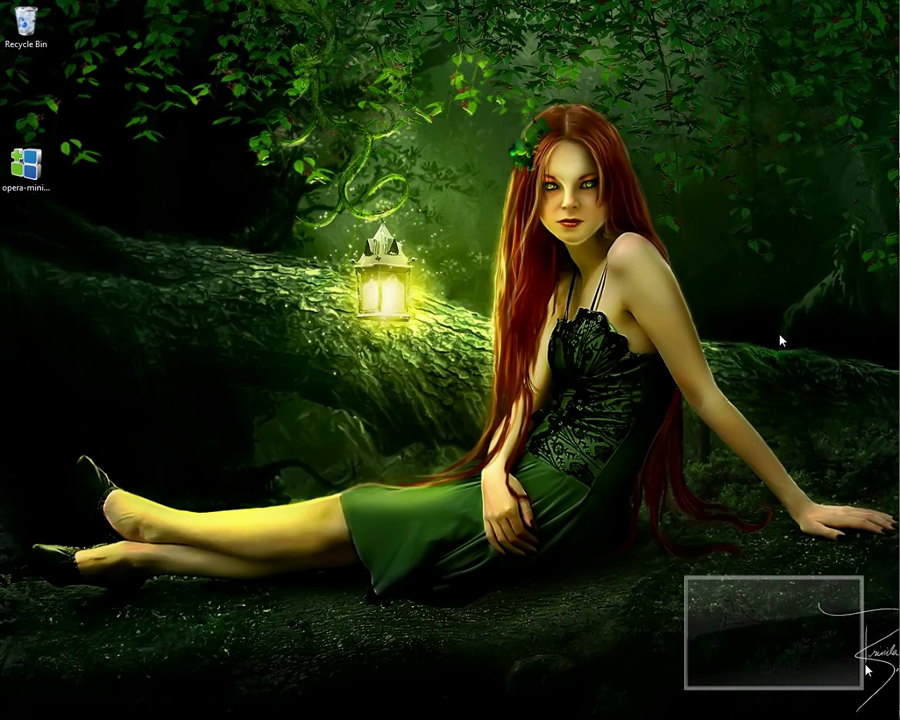
right_click(797, 381)
left_click(795, 380)
Step: Bring up the jaf > New folder window that contains the PKEY emulator
mouse_move(862, 192)
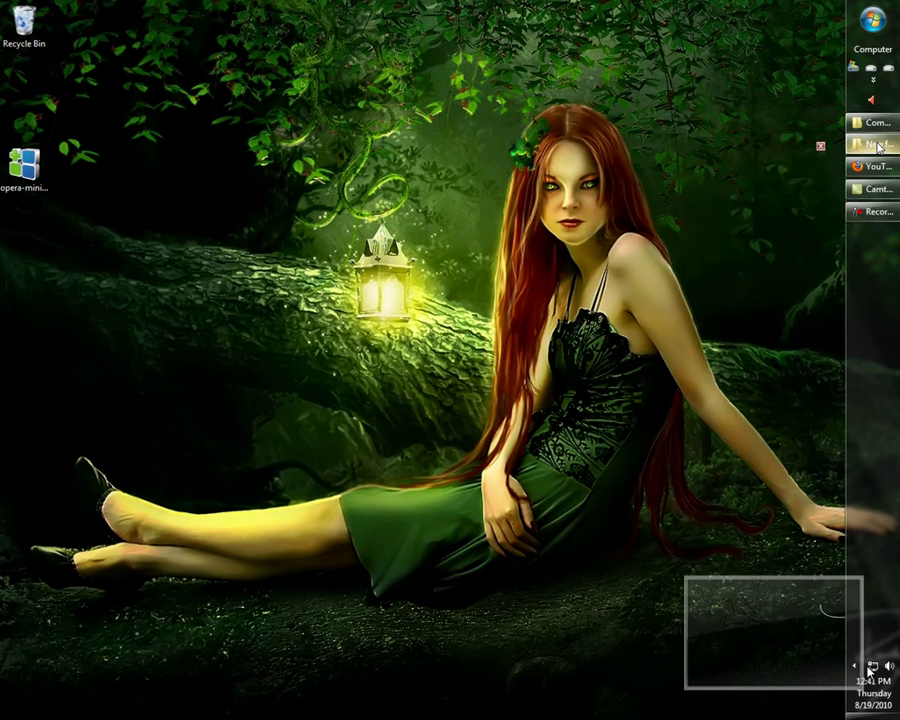
left_click(878, 146)
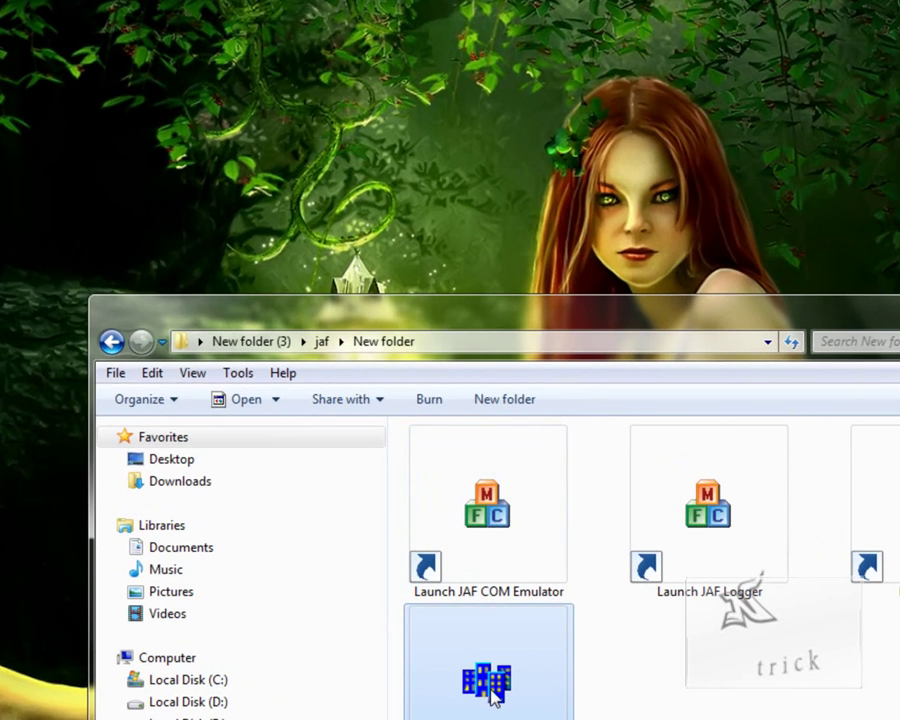
Step: Try to start JAF (main) through OGM_JAF_PKEY_Emulator_v5.exe using the Random PKEY Raskal SN option
double_click(490, 695)
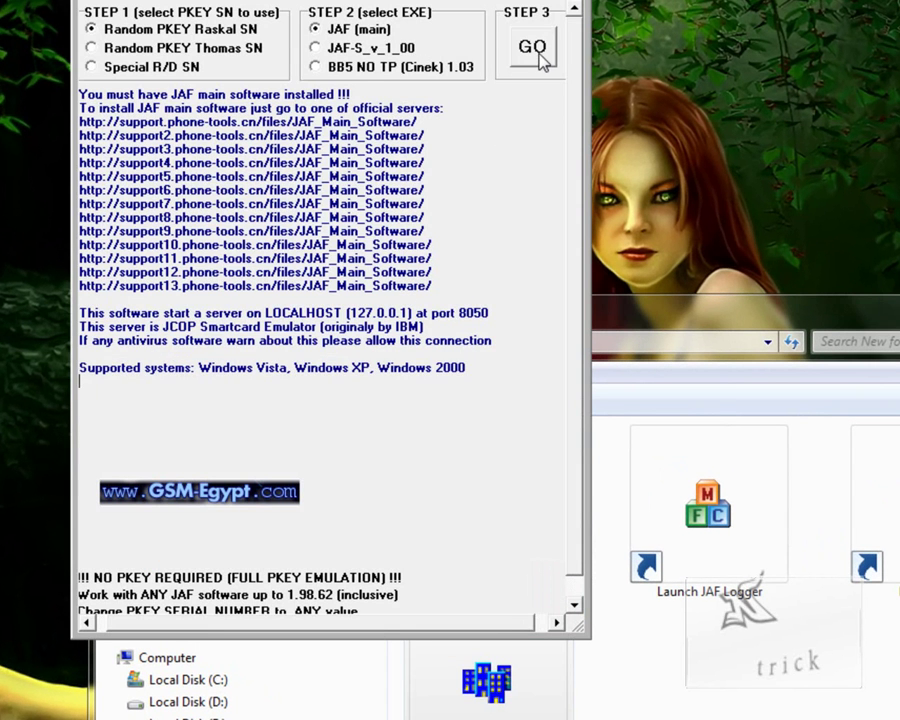
left_click(539, 57)
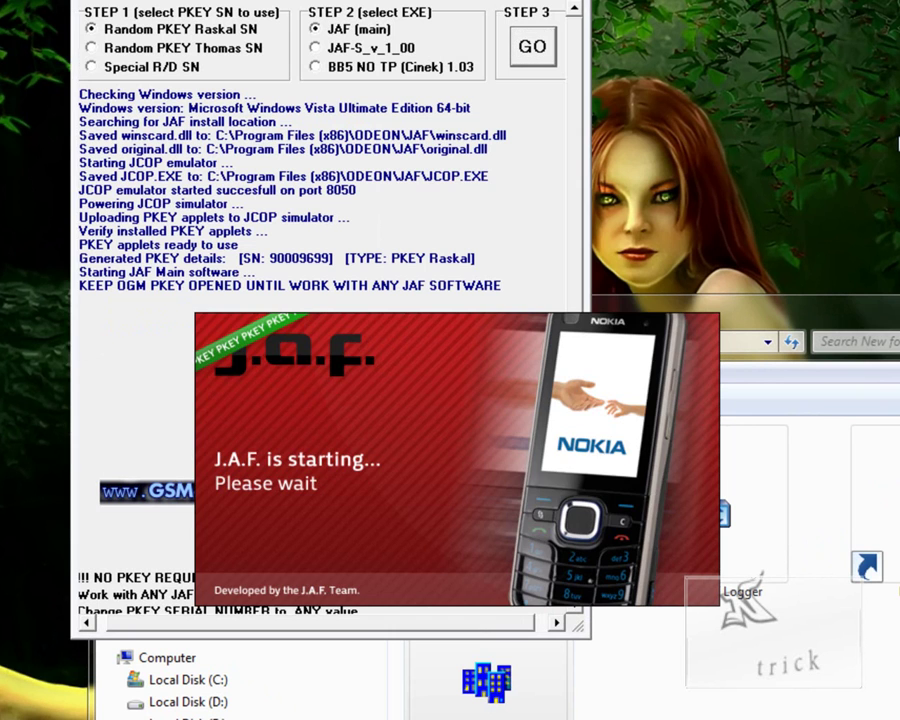
right_click(834, 140)
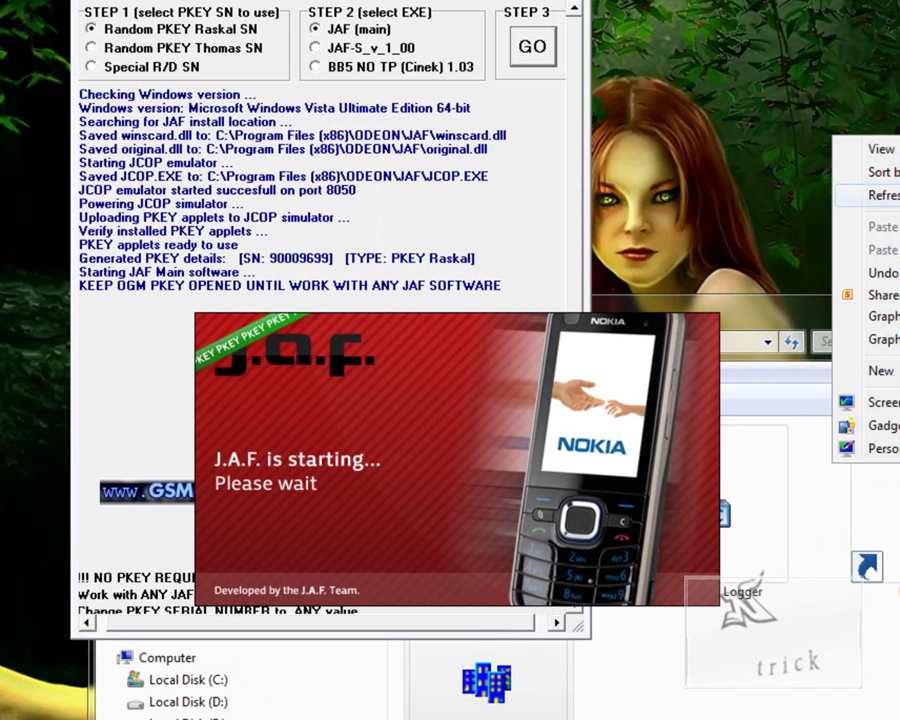
left_click(880, 195)
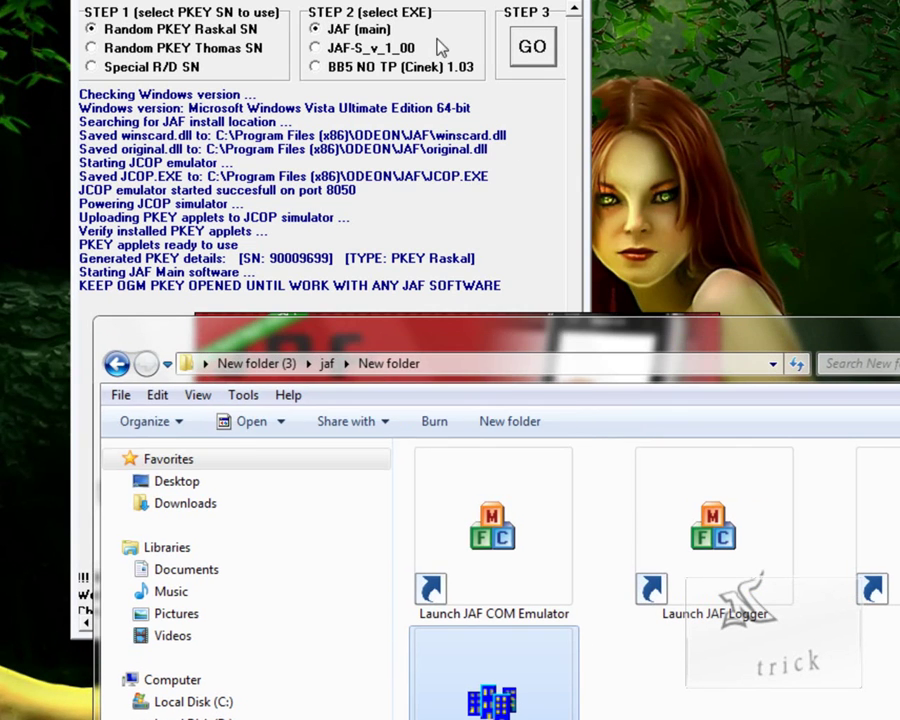
left_click(532, 48)
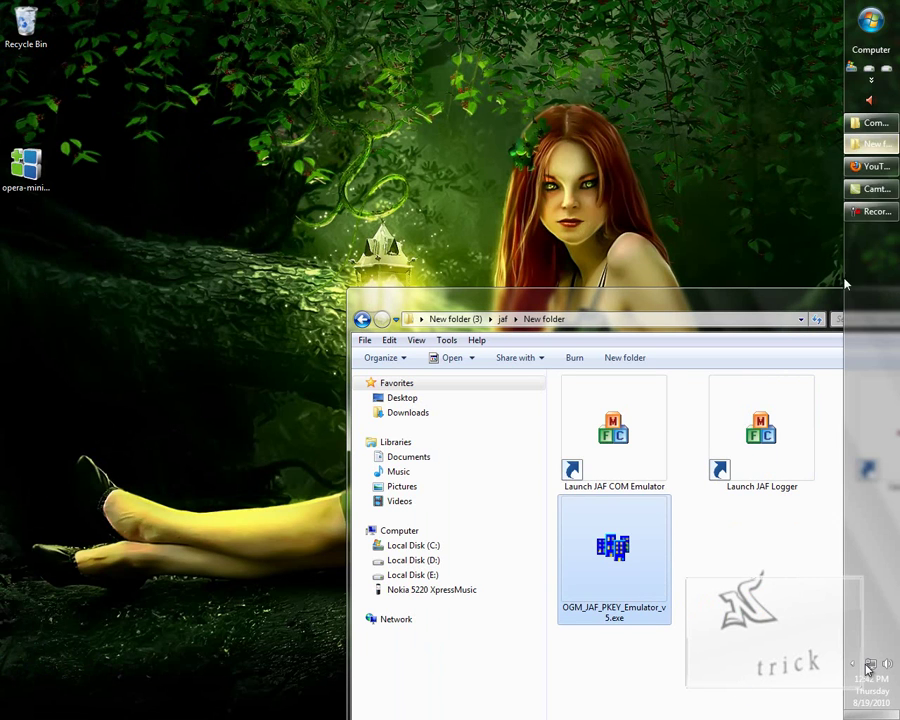
Step: Run OGM_JAF_PKEY_Emulator_v5.exe, start JAF (main) with the Random PKEY Raskal SN option, and dismiss the box driver error
left_click(618, 482)
double_click(614, 513)
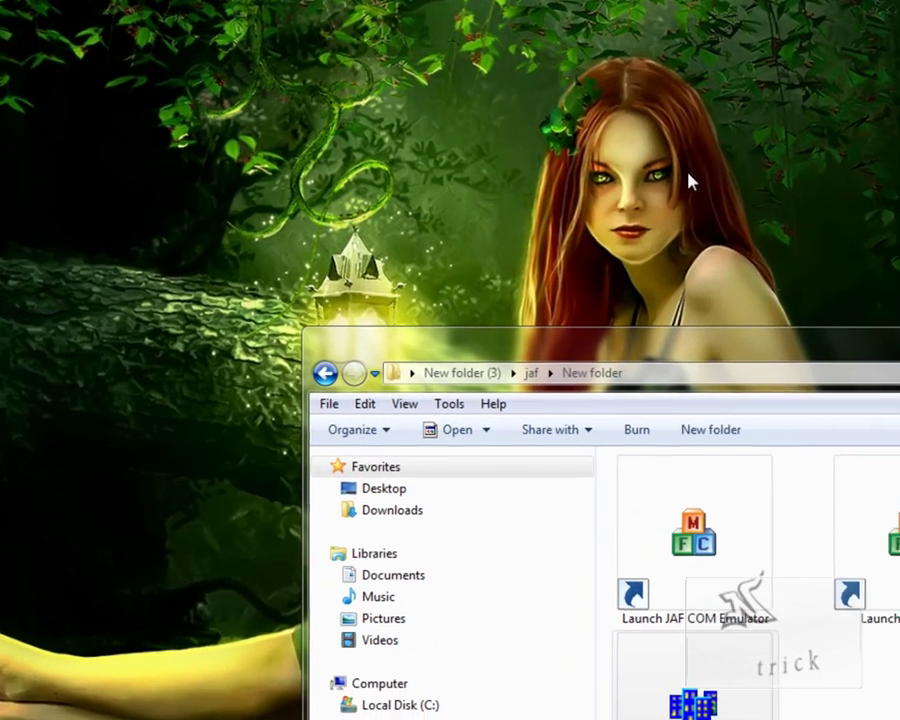
right_click(608, 185)
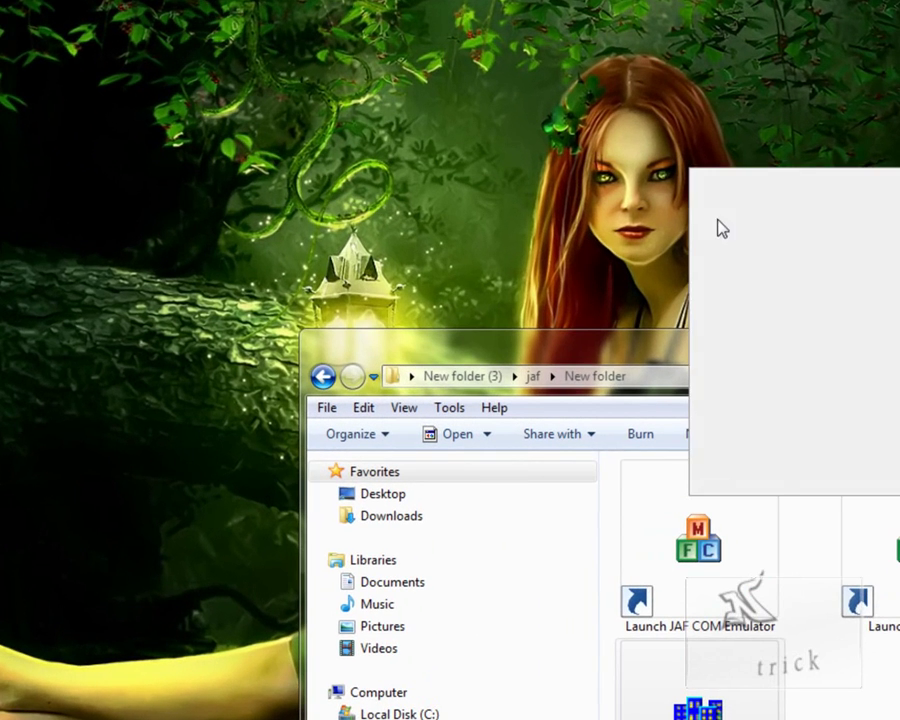
left_click(720, 230)
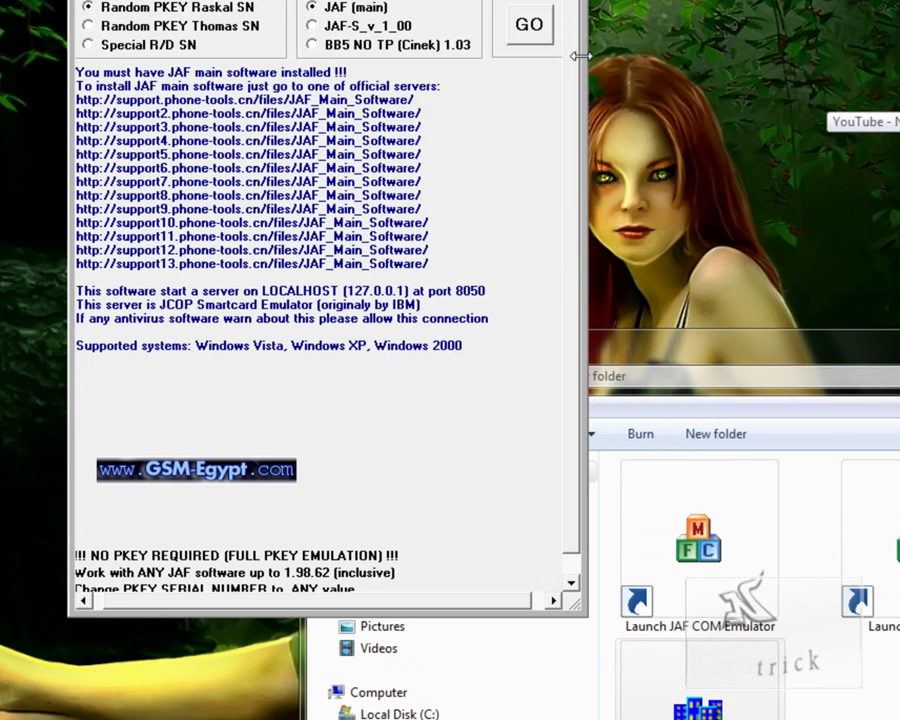
left_click(528, 28)
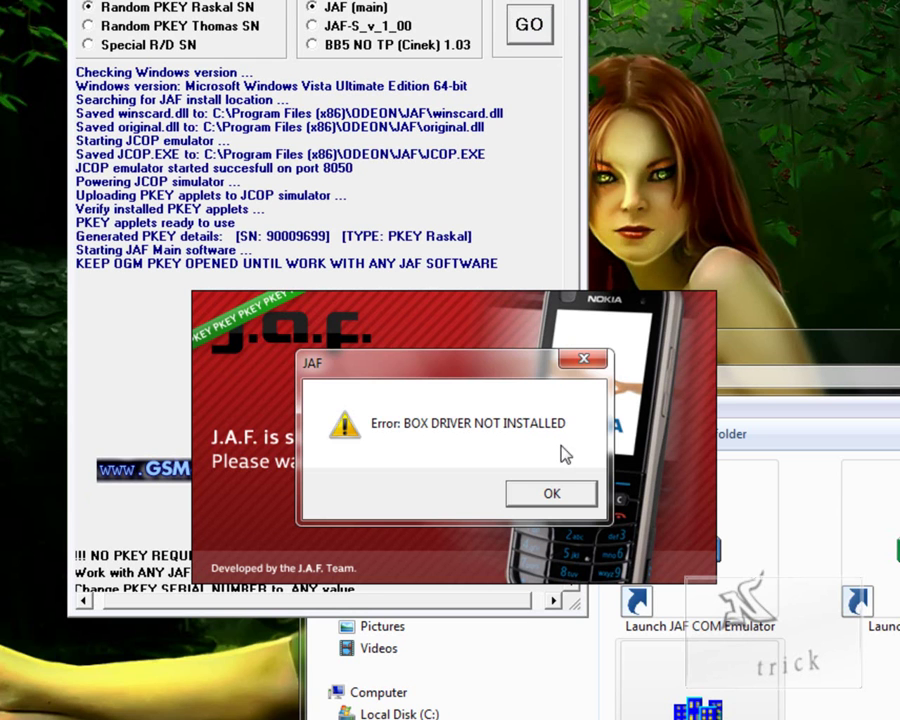
left_click(549, 492)
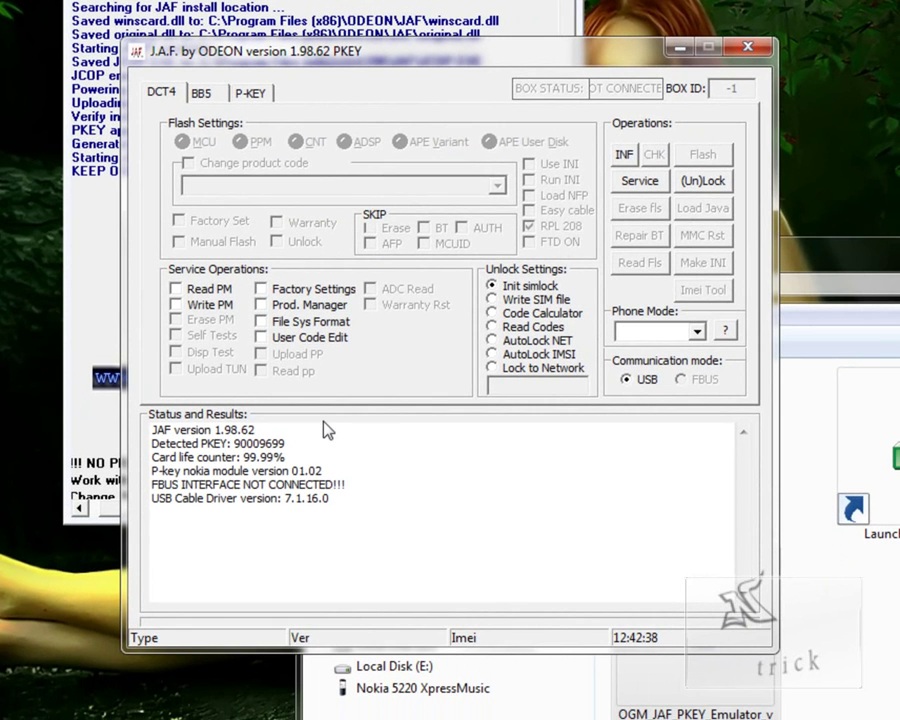
Step: Run the BB5 service operation with Read pp enabled and save the phone's PP file to the Desktop
left_click(205, 95)
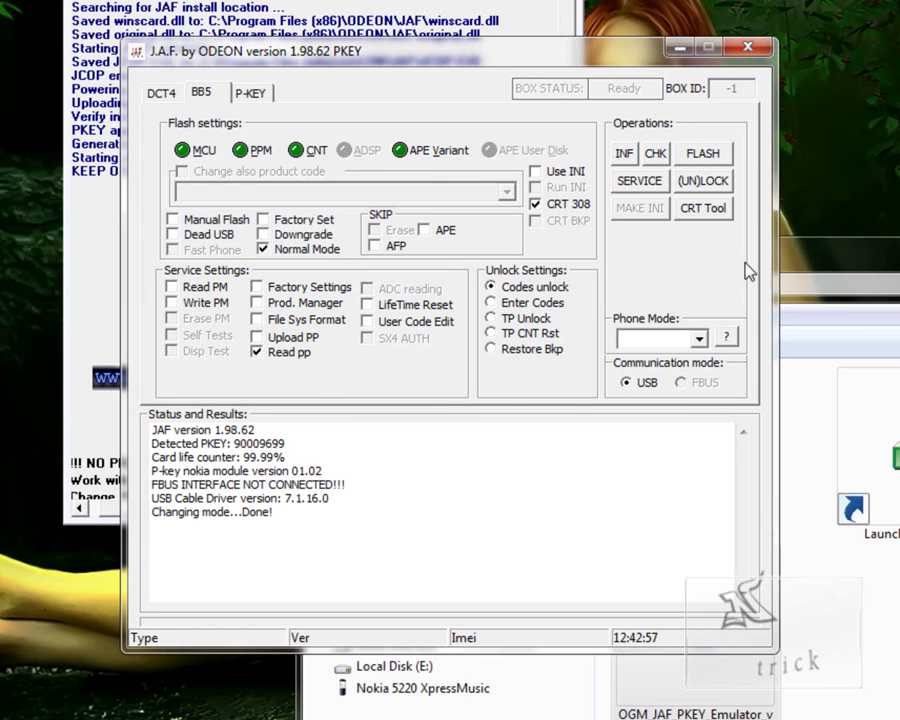
left_click(640, 181)
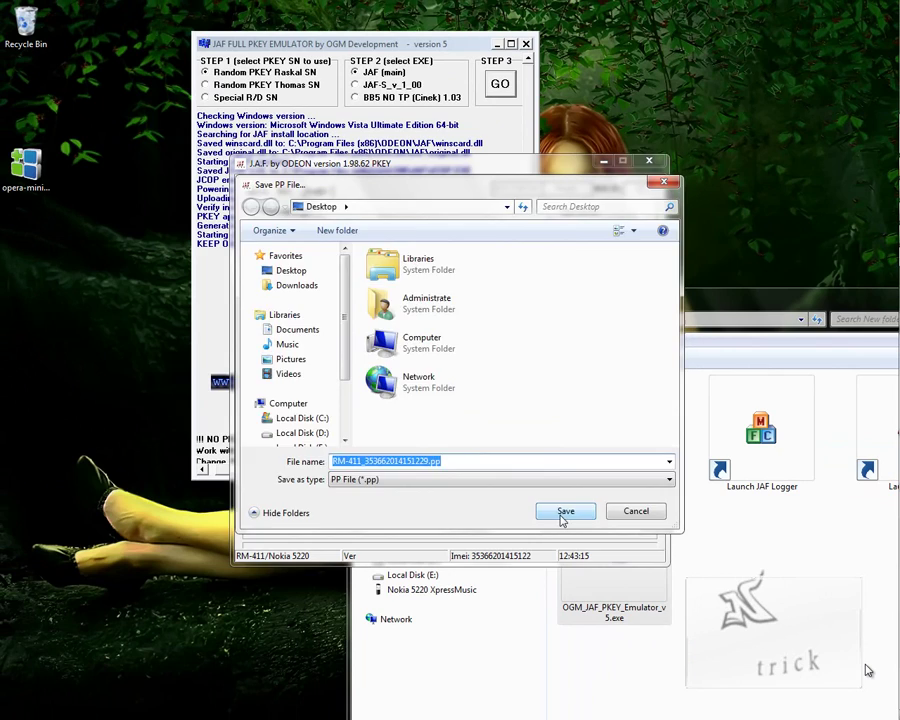
left_click(620, 571)
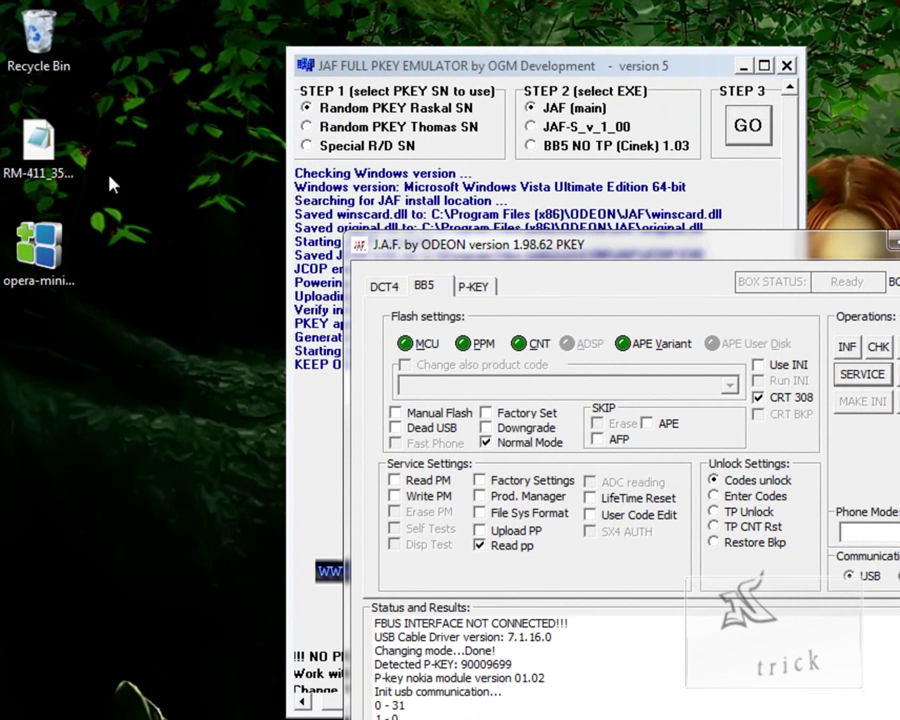
Step: Open the saved RM-411 PP file in Notepad and reposition the Notepad window
right_click(228, 179)
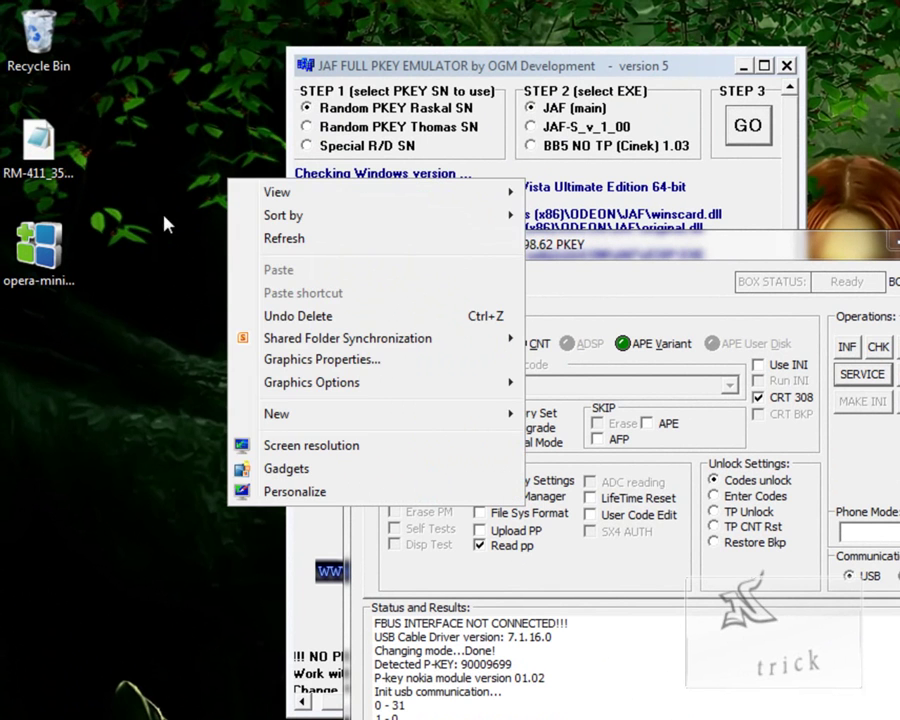
right_click(61, 175)
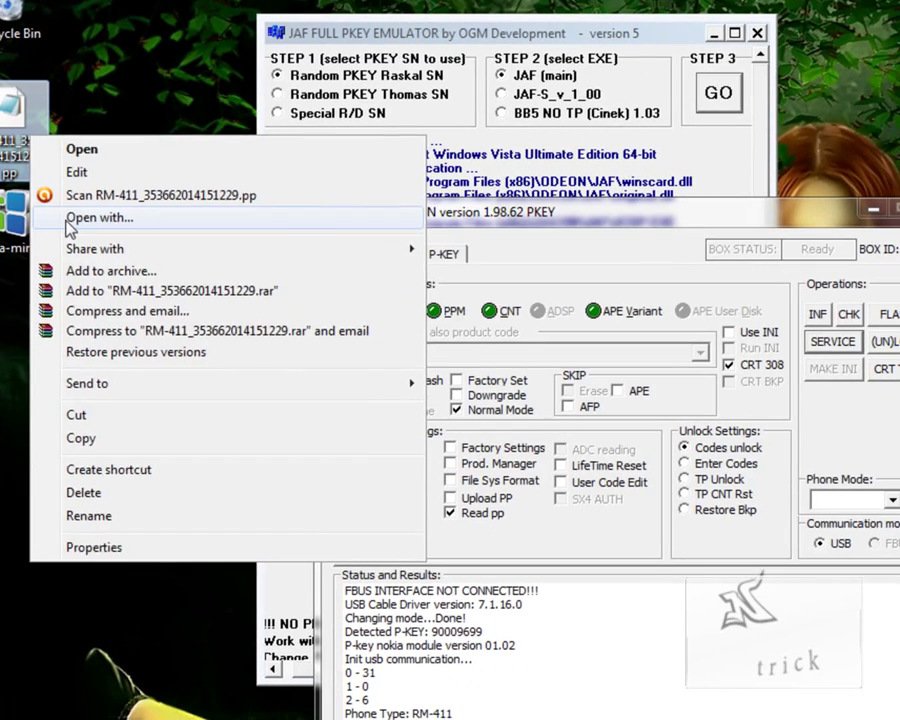
left_click(100, 250)
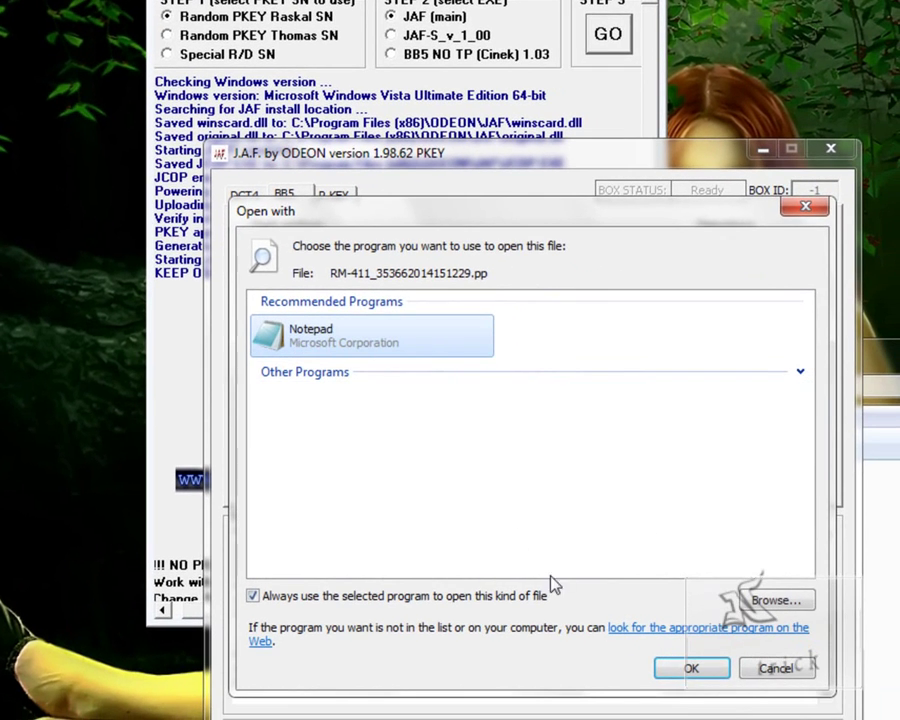
left_click(691, 668)
left_click_drag(535, 224, 549, 275)
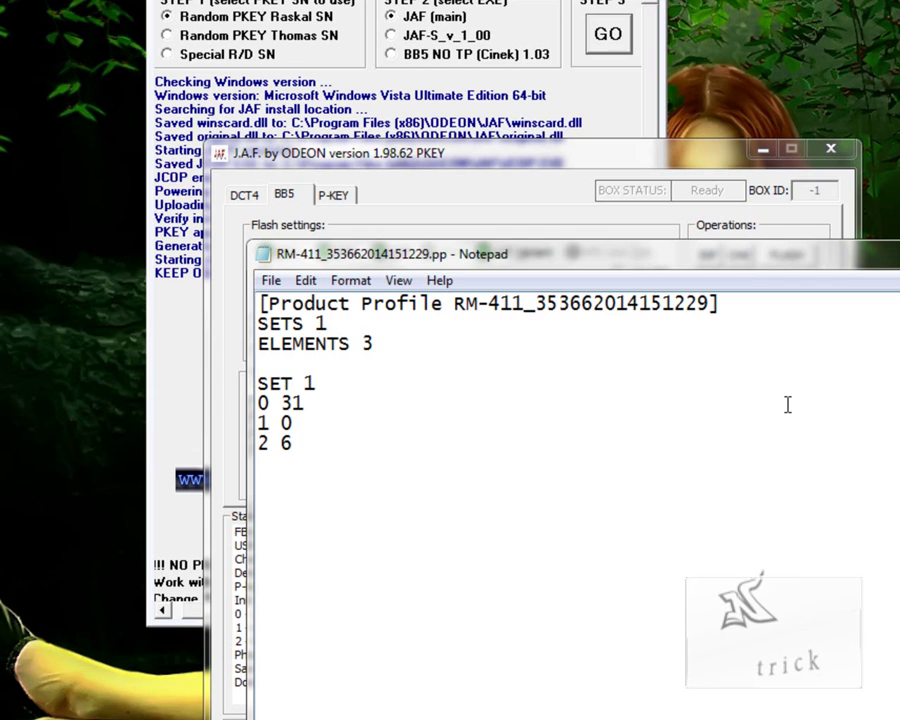
Step: Insert the row "48 2" directly below SET 1, above the row "0 31", in the RM-411 product profile
left_click(575, 398)
key("Return")
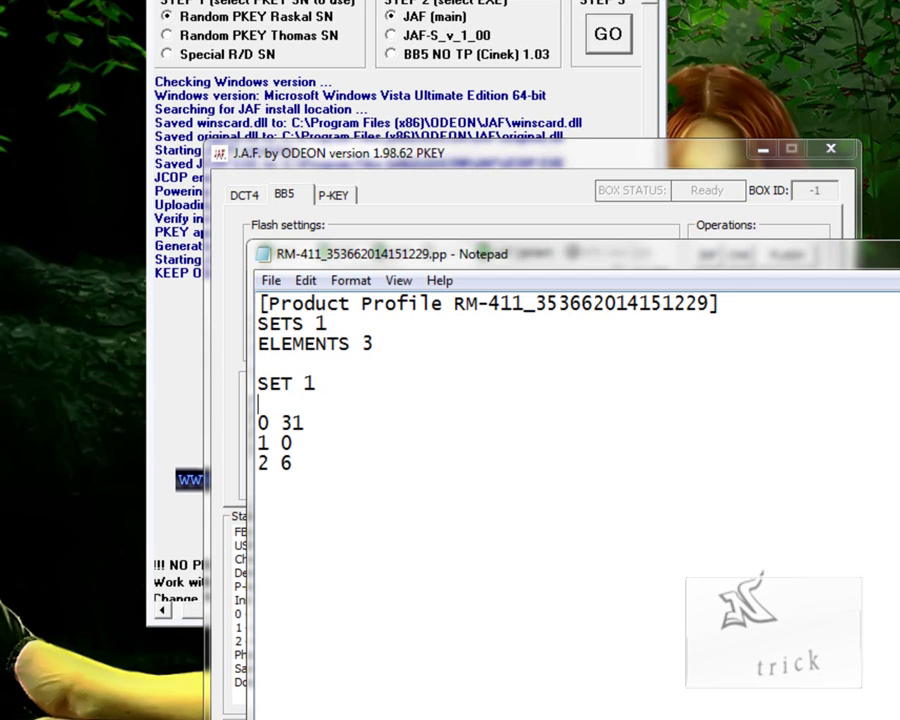
type("48 2")
Step: Re-enter the value 2 and the leading 4 in the "48 2" row of the product profile
left_click_drag(293, 402, 307, 400)
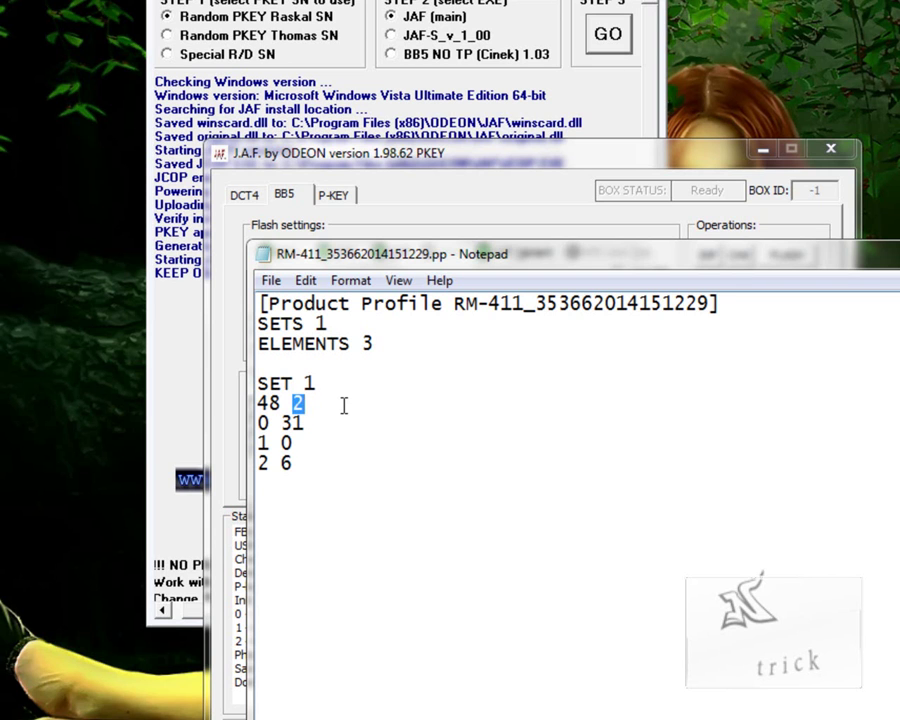
type("1")
key("BackSpace")
type("2")
left_click_drag(264, 402, 248, 402)
type("2")
key("BackSpace")
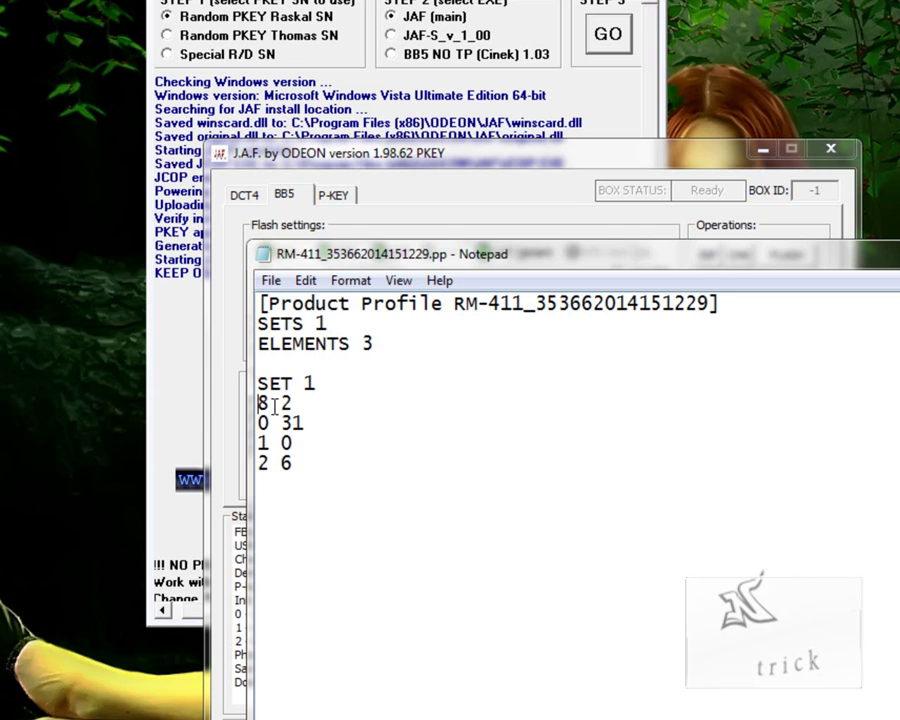
type("4")
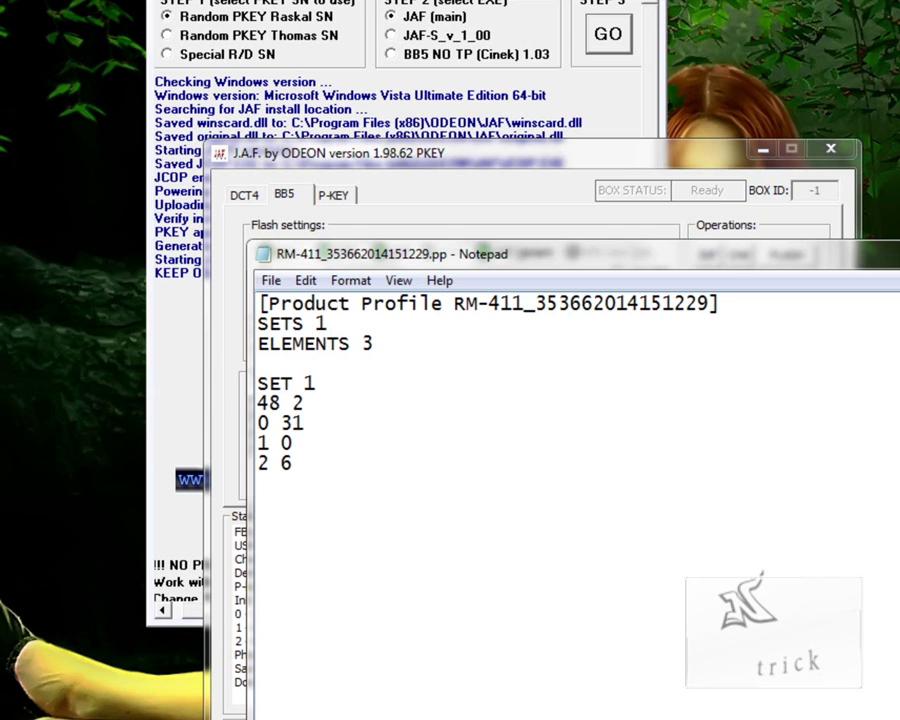
Step: Switch to the browser's S40 security thread and check which row numbers apply to the listed phones, S40v3 and S40v5
key("alt+Tab")
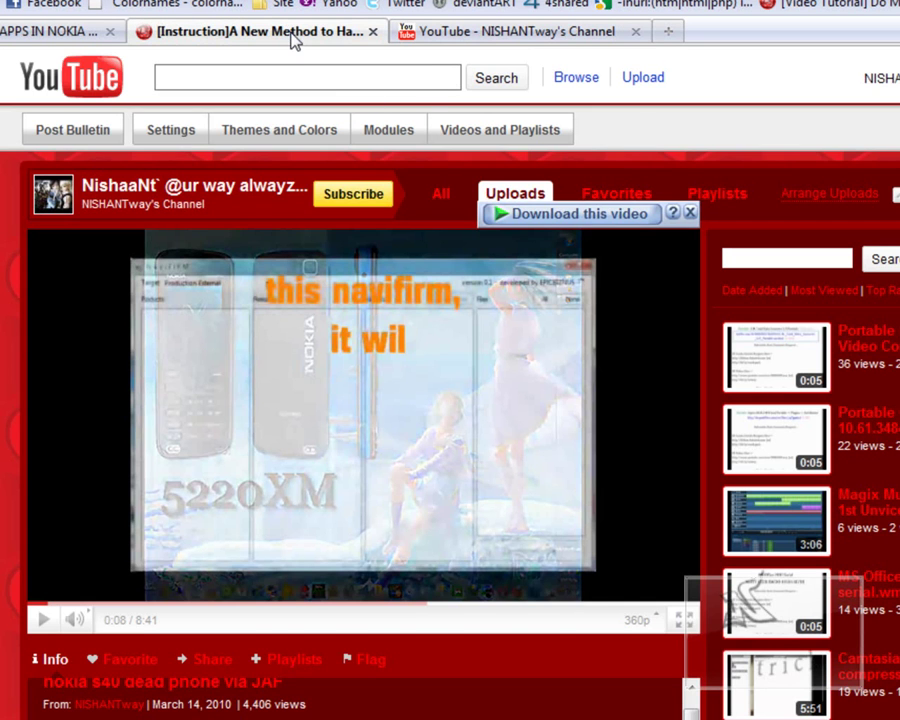
left_click(293, 40)
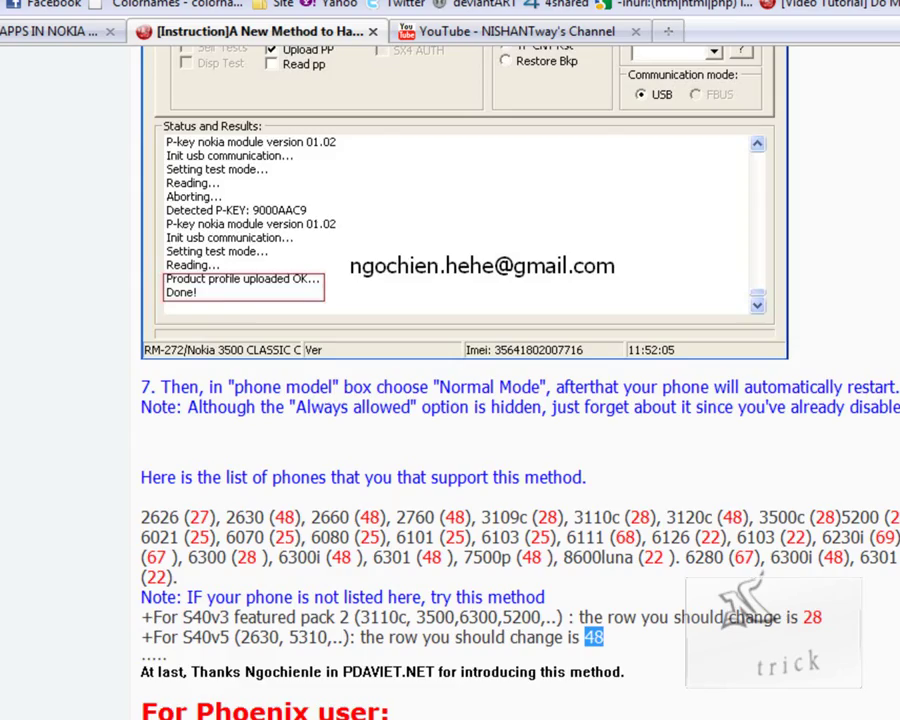
scroll(733, 476, "up", 10)
scroll(450, 360, "up", 3)
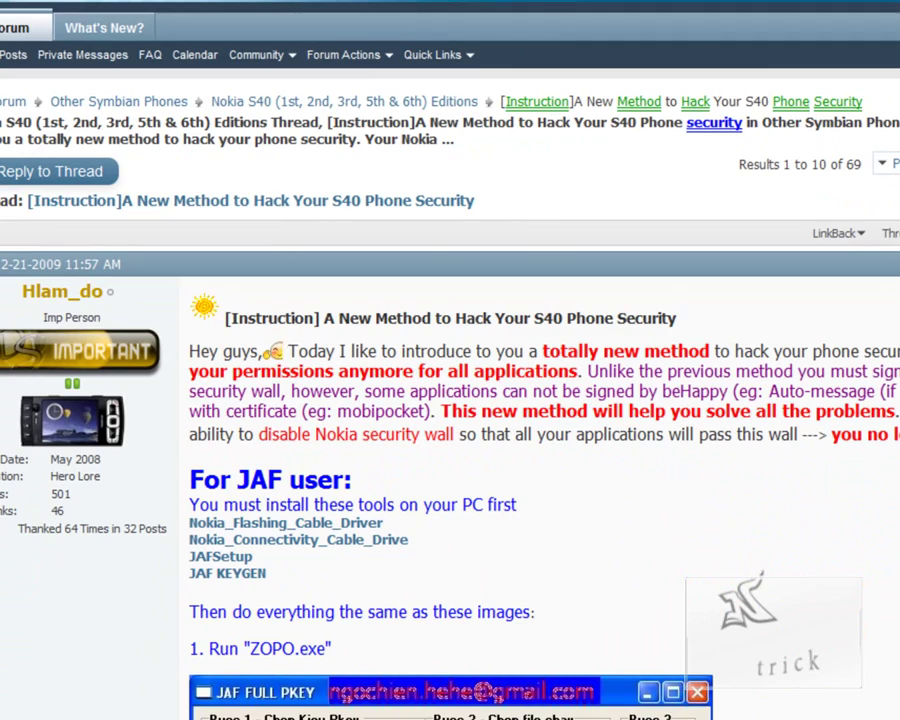
scroll(450, 400, "down", 20)
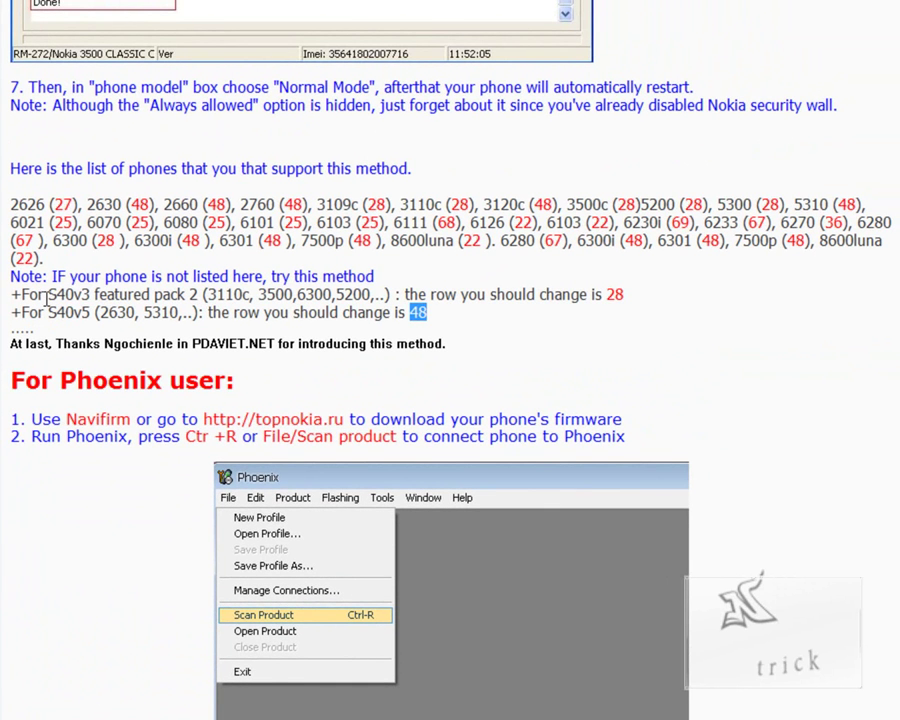
left_click_drag(46, 294, 93, 295)
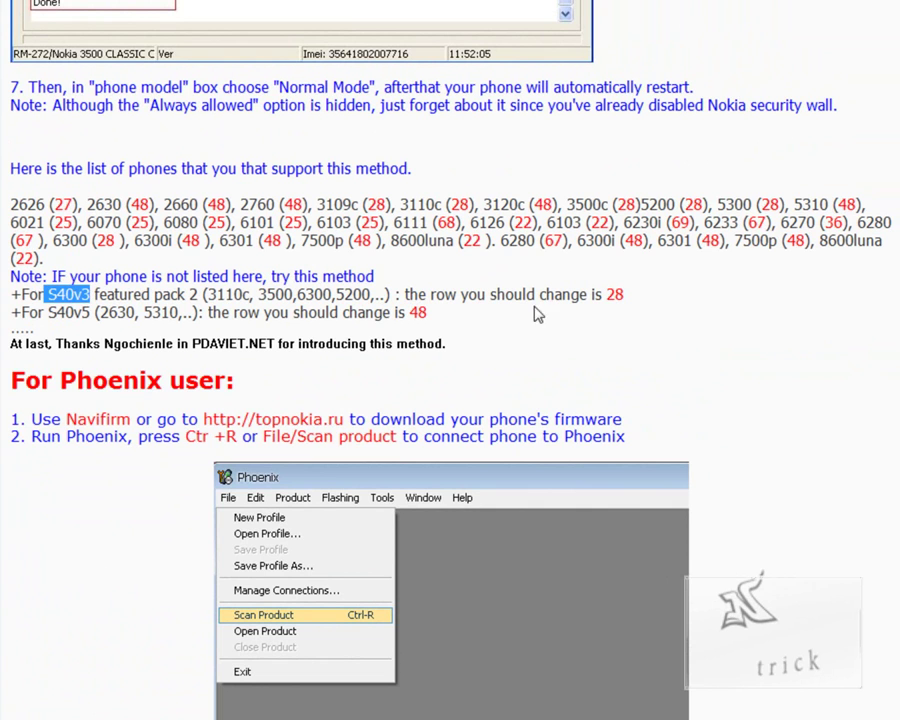
double_click(616, 295)
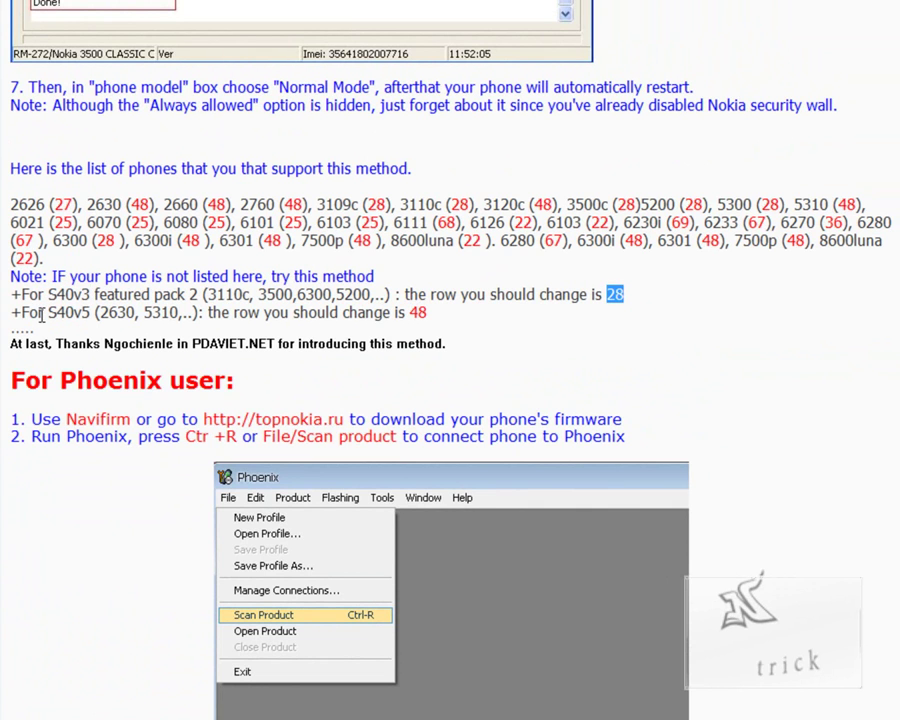
left_click_drag(46, 312, 186, 318)
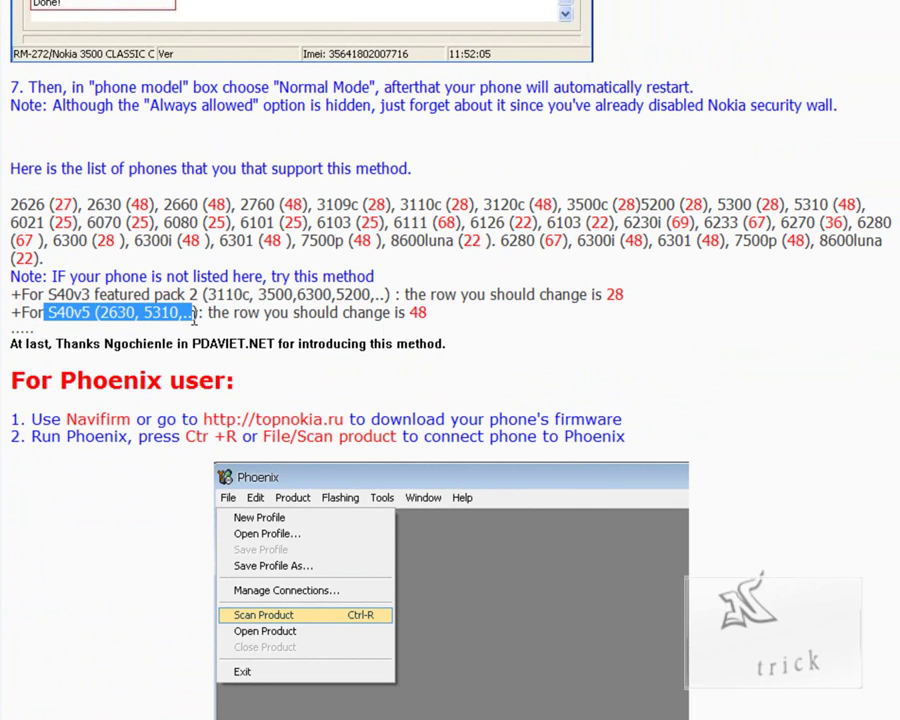
left_click_drag(407, 314, 443, 320)
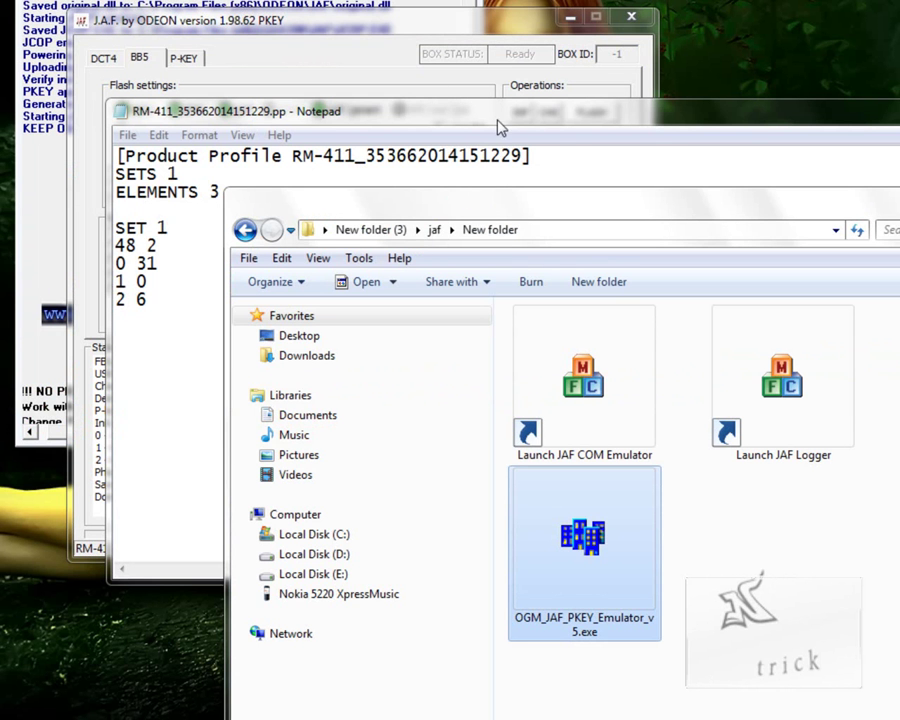
Step: Return to Notepad, save the edited RM-411 PP file, close it and refresh the desktop
double_click(338, 112)
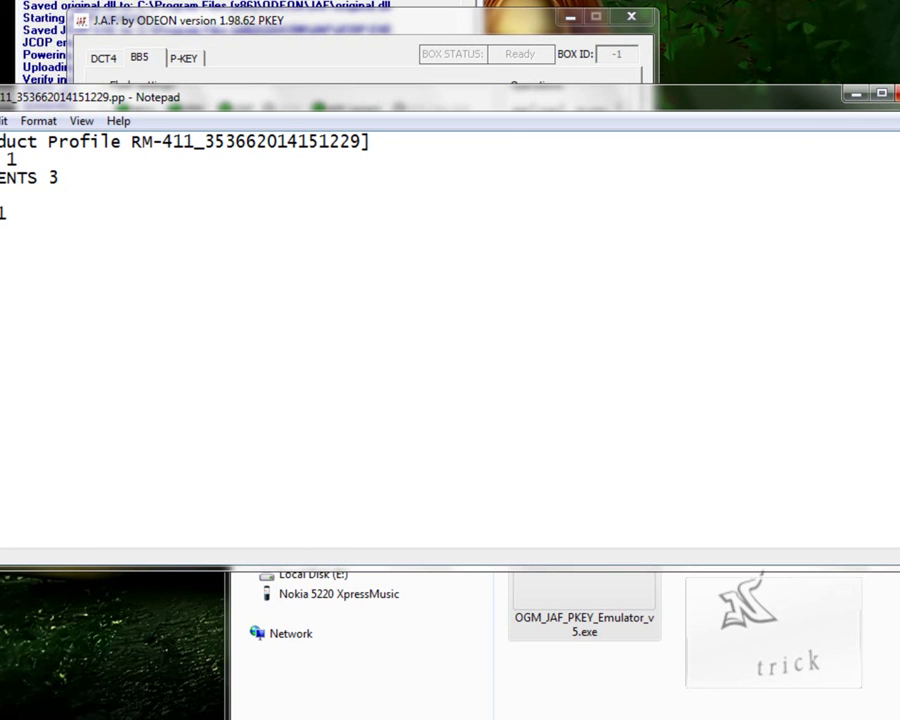
left_click(36, 128)
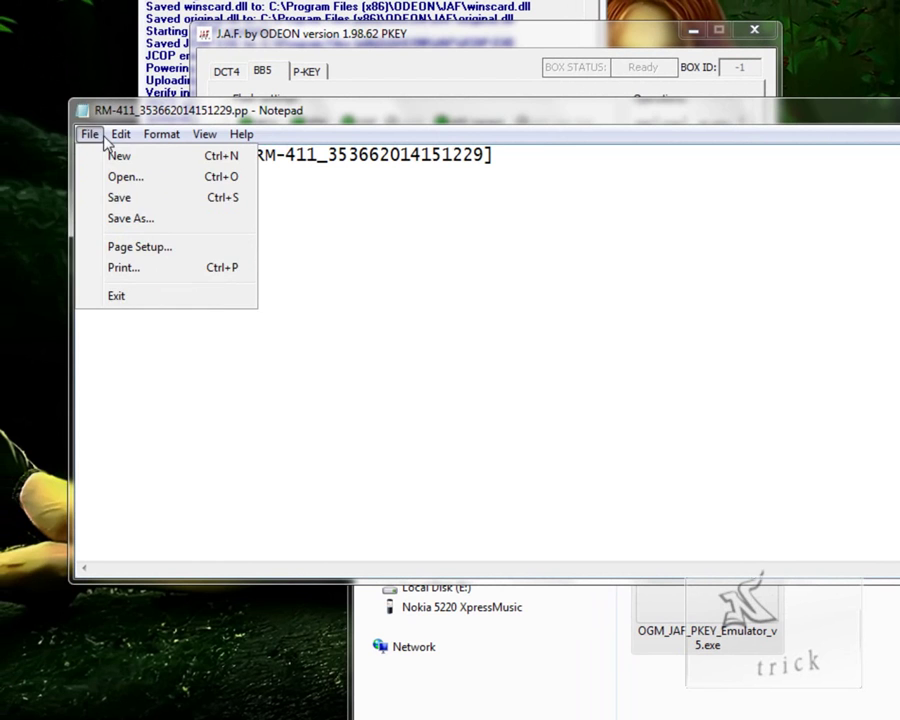
left_click(95, 197)
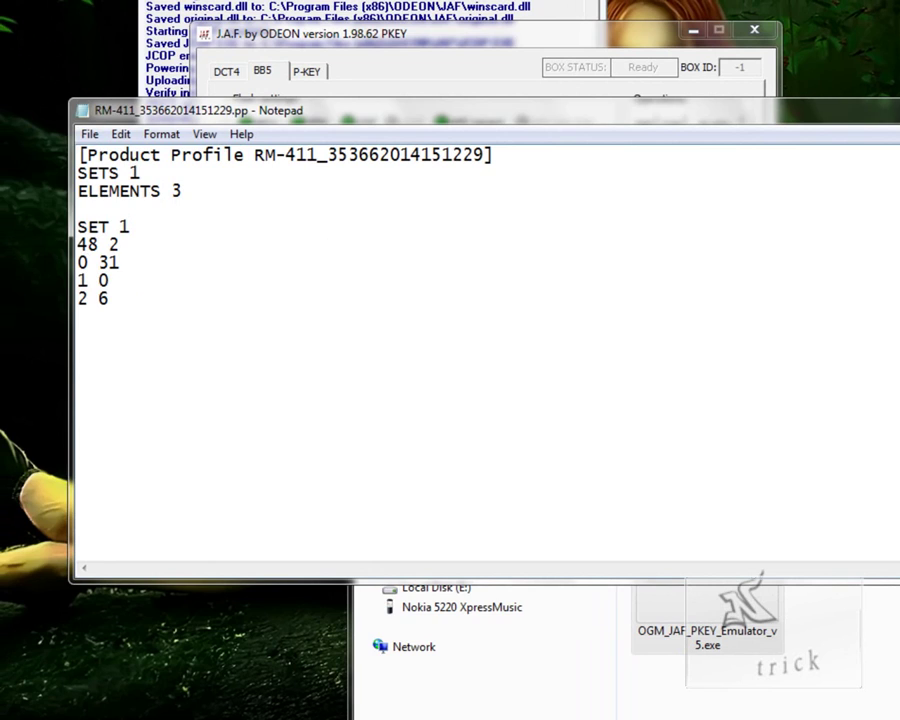
key("alt+F4")
right_click(827, 122)
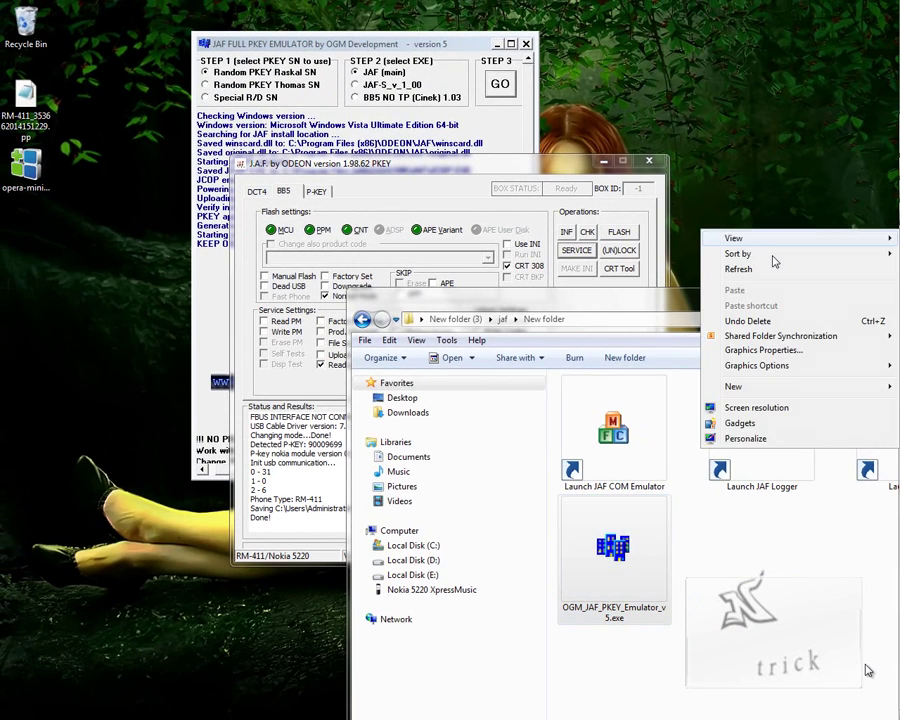
left_click(738, 269)
Step: Switch to J.A.F., enable Upload PP and run the BB5 service operation
left_click(478, 170)
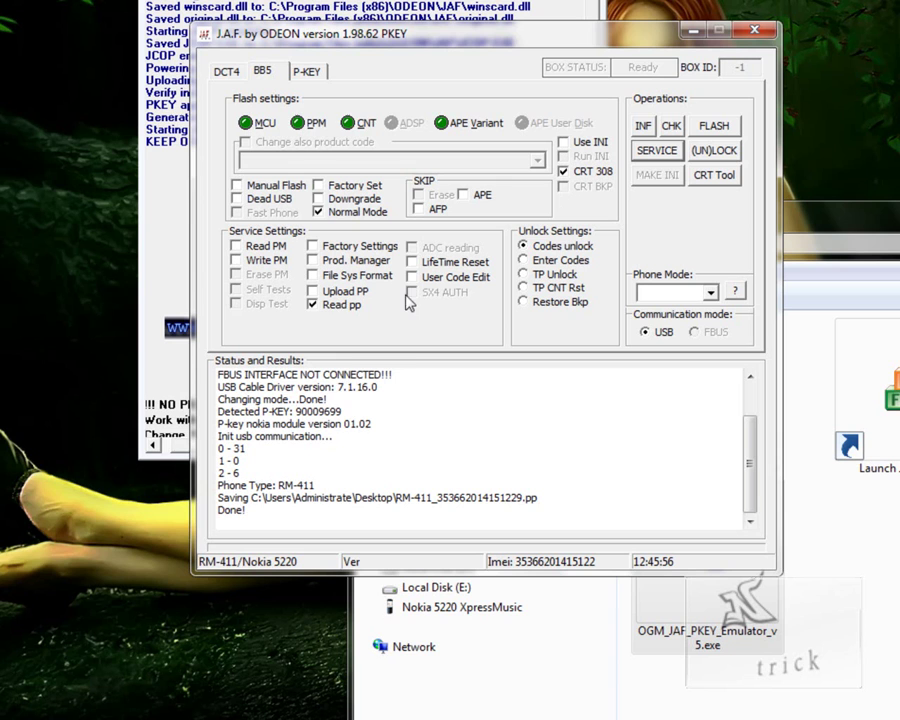
left_click(315, 296)
left_click(656, 151)
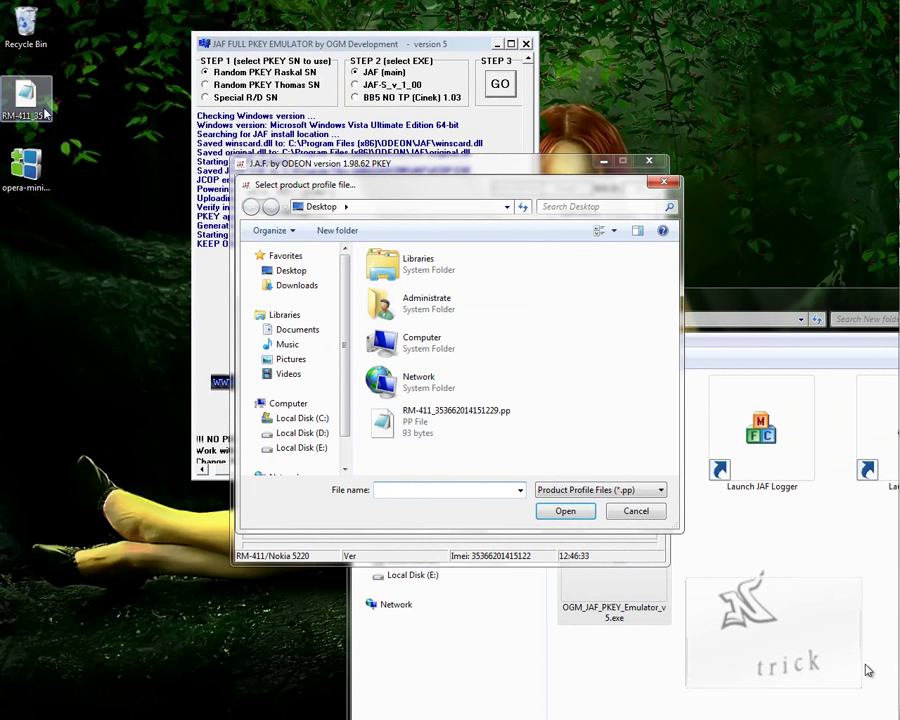
Step: Duplicate the RM-411 PP file on the Desktop and remove the copy
left_click_drag(45, 115, 110, 88)
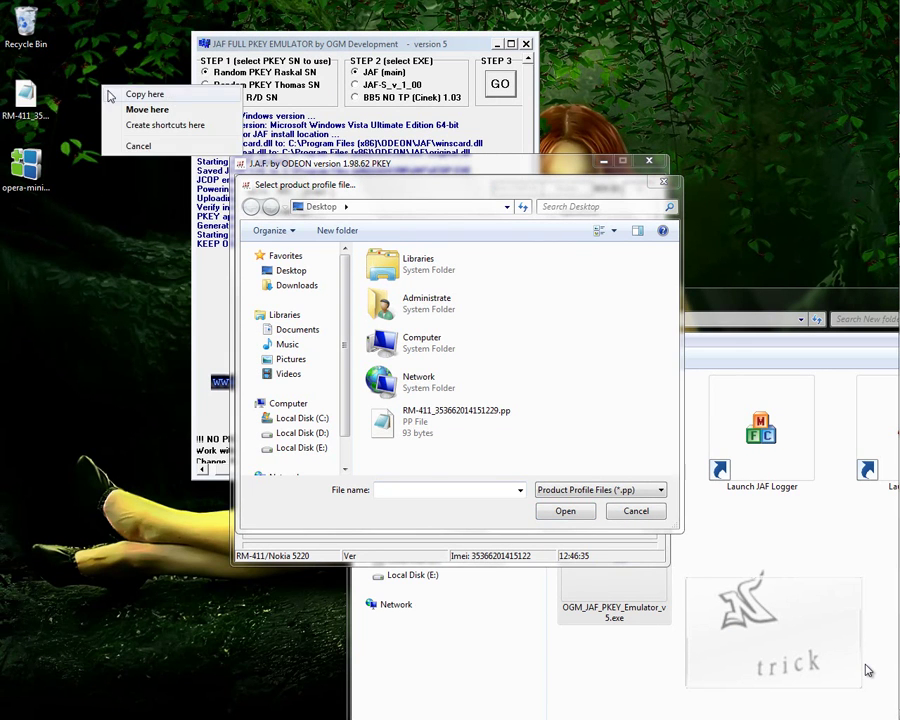
left_click(112, 93)
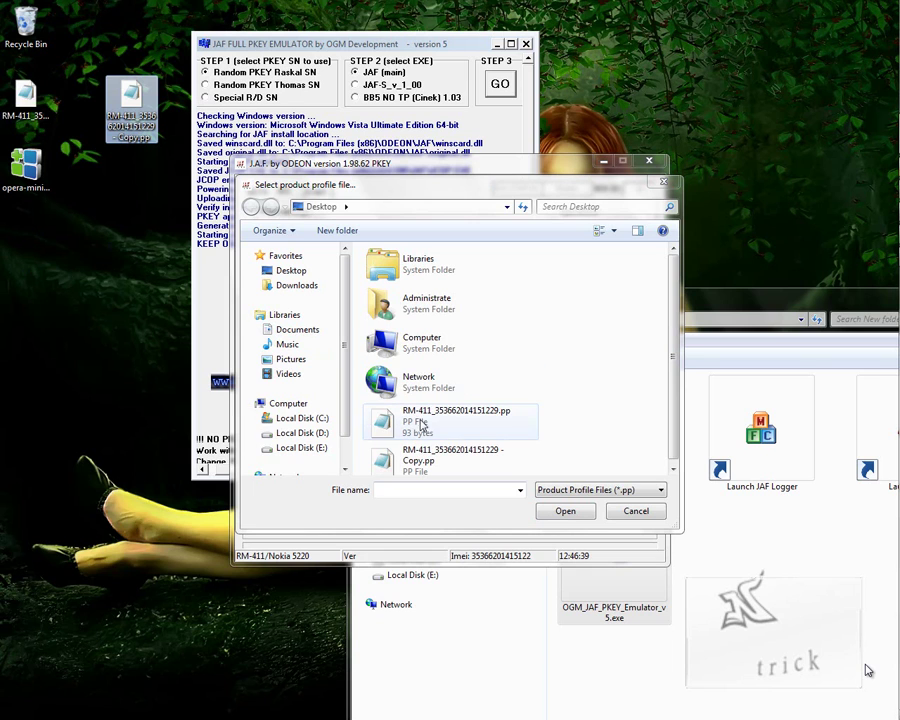
left_click(25, 100)
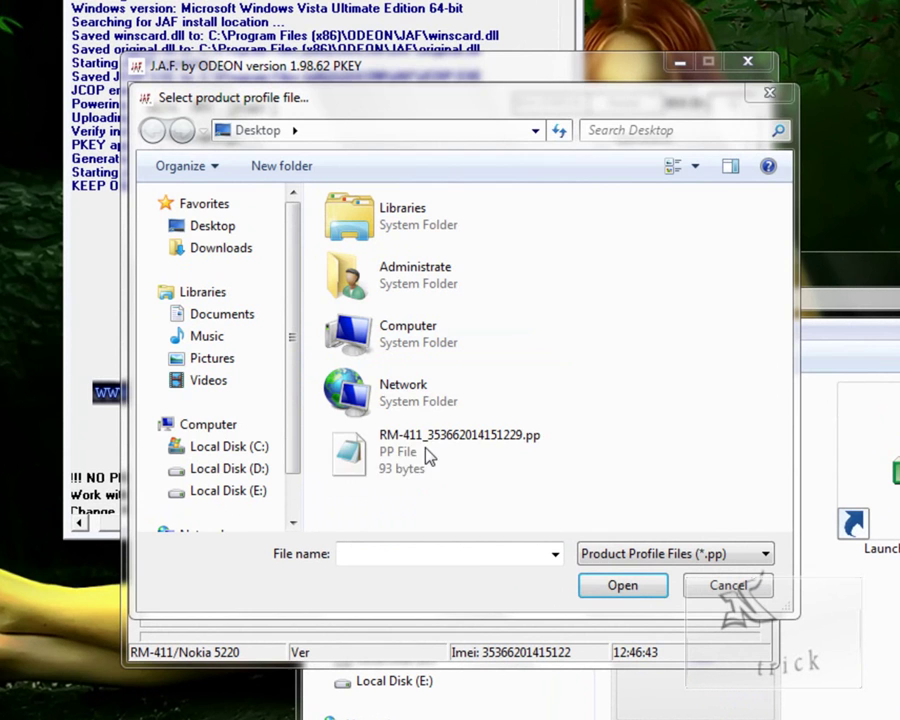
Step: Upload the original RM-411 PP file from the Desktop to the phone and set the phone mode to NORMAL
left_click(428, 456)
left_click(631, 590)
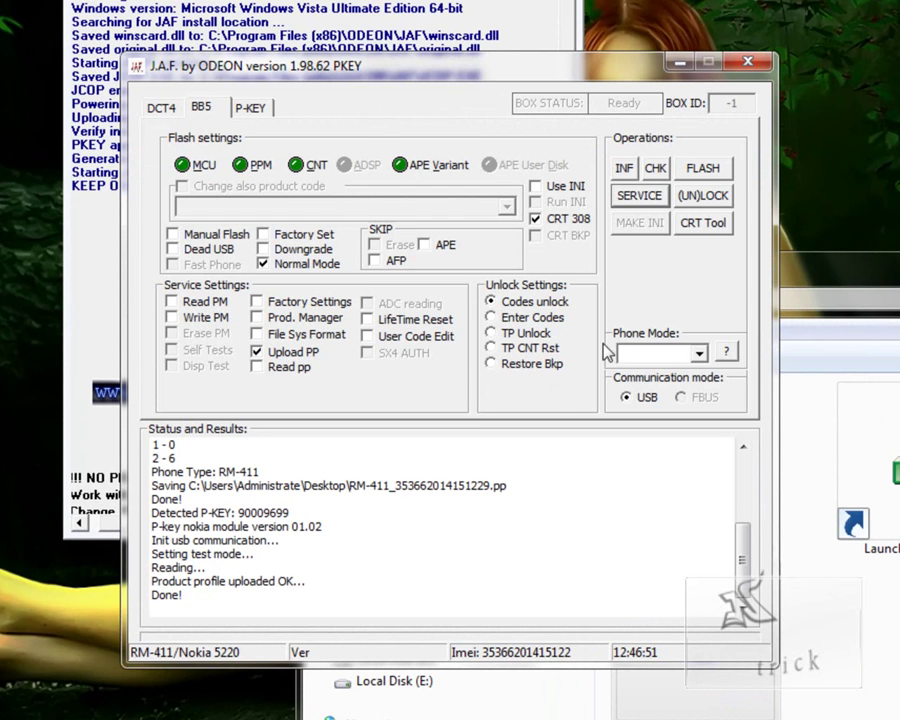
left_click(699, 356)
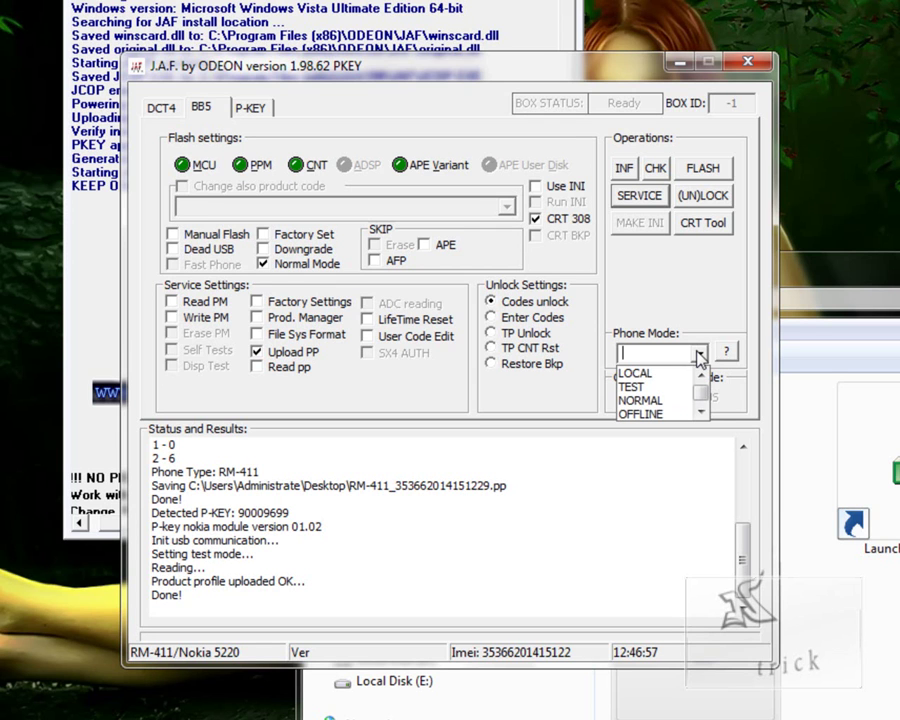
left_click(672, 402)
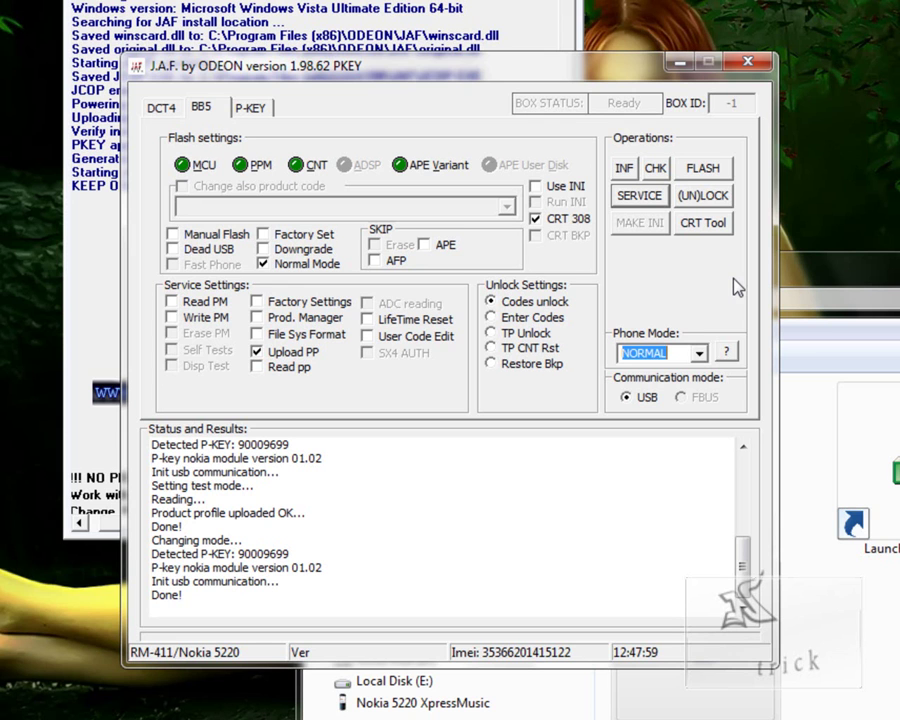
Step: Close J.A.F. and the PKEY emulator, and refresh the desktop
right_click(826, 241)
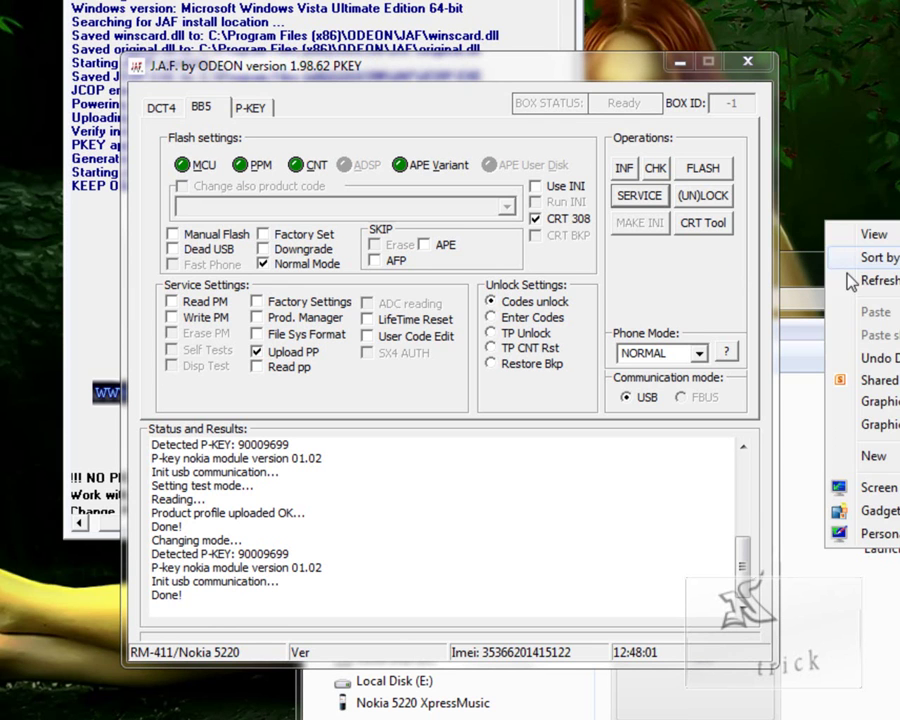
key("Escape")
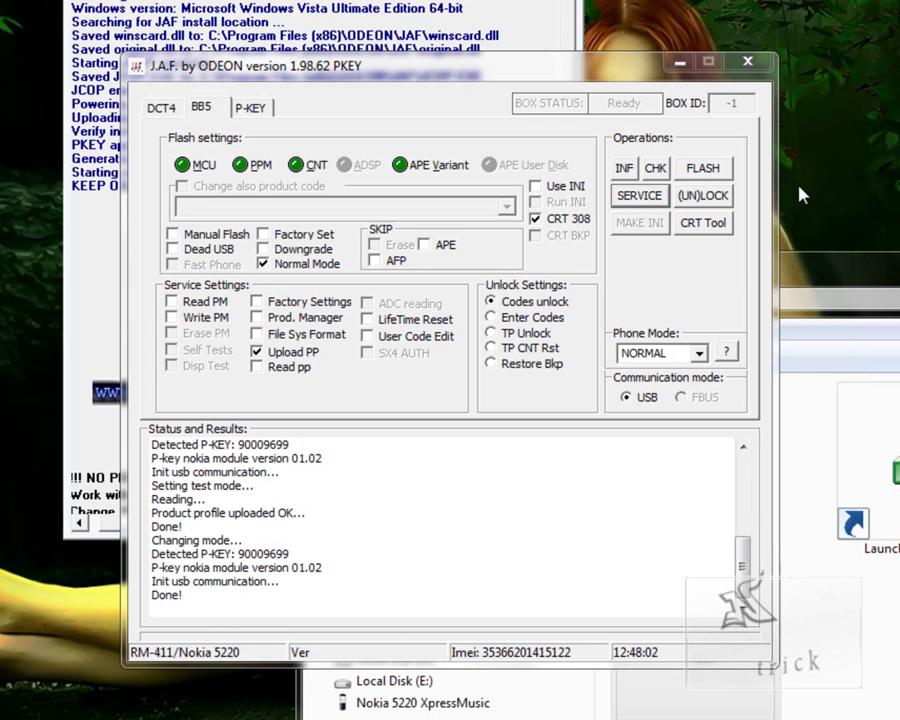
left_click(747, 66)
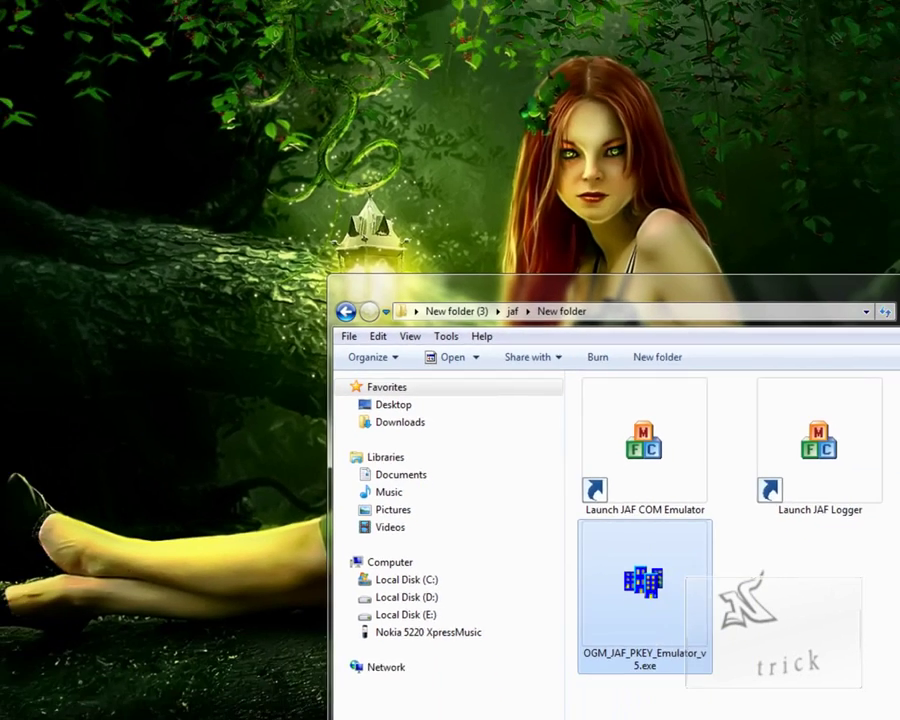
right_click(526, 40)
left_click(552, 80)
Step: Open opera-mini-5.0.17443-advanced-en.jar from the Desktop in WinRAR and reposition its window to show the archive contents
left_click(33, 166)
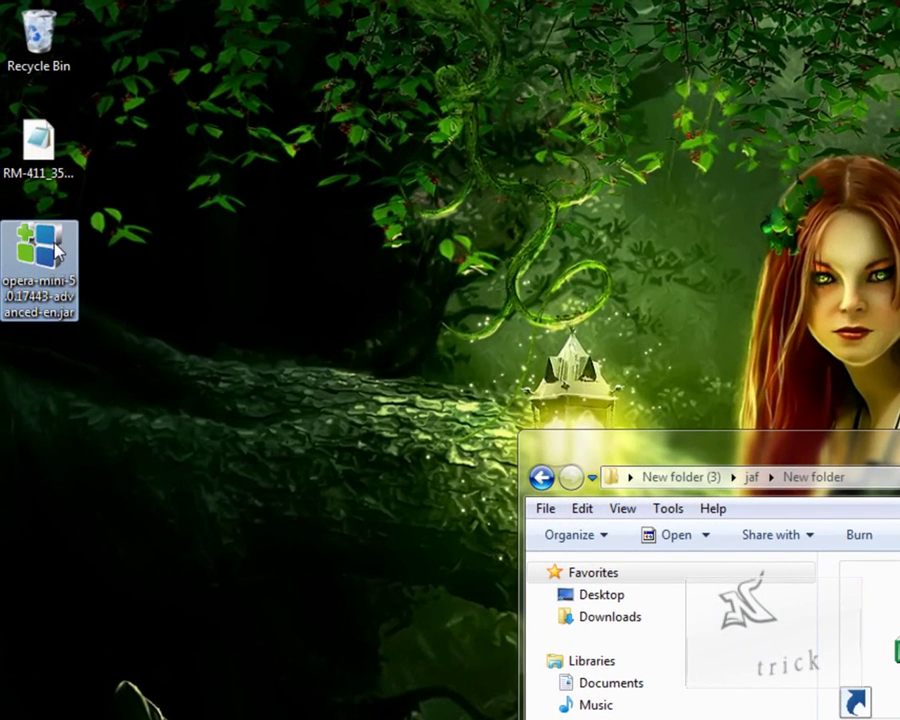
right_click(147, 250)
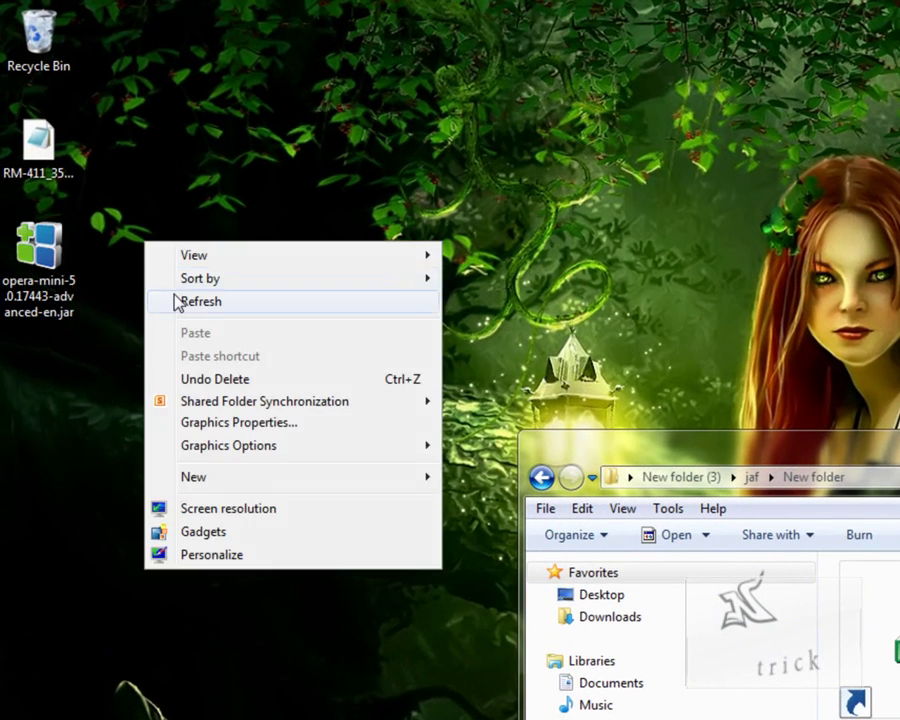
left_click(175, 300)
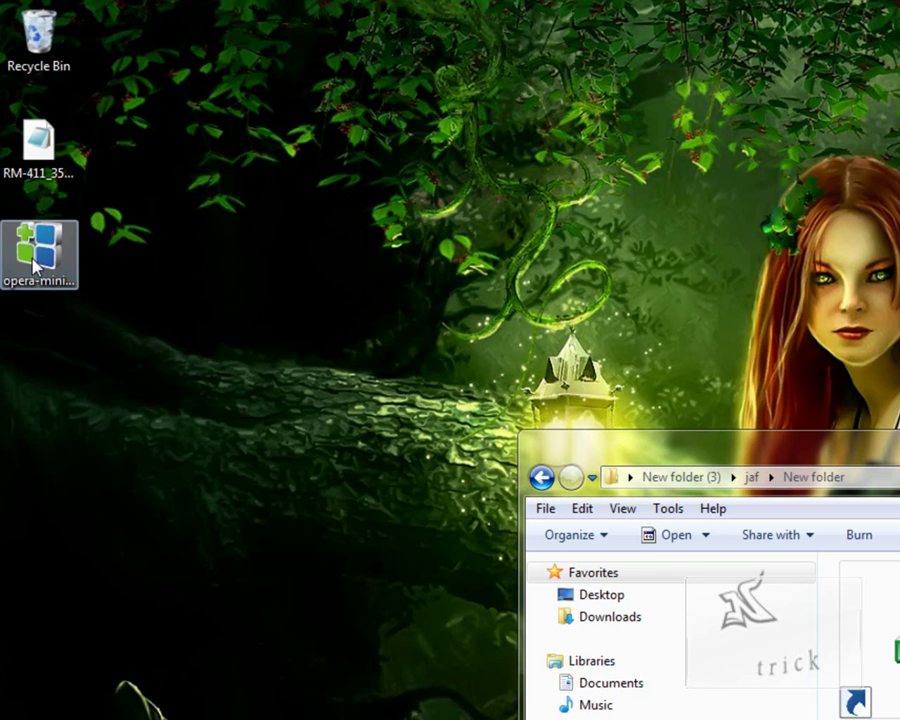
mouse_move(35, 263)
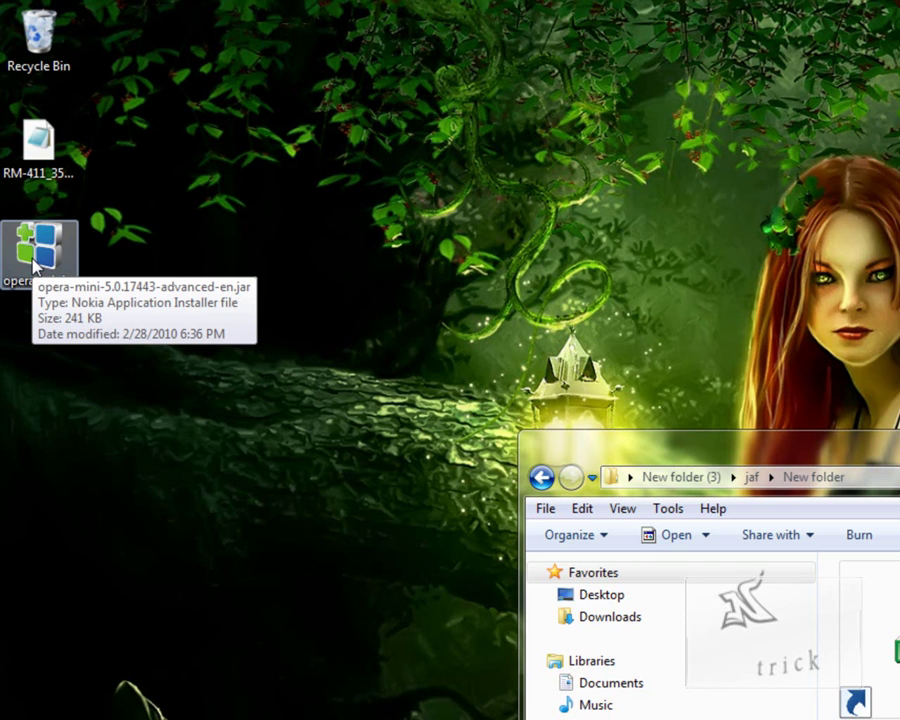
right_click(35, 263)
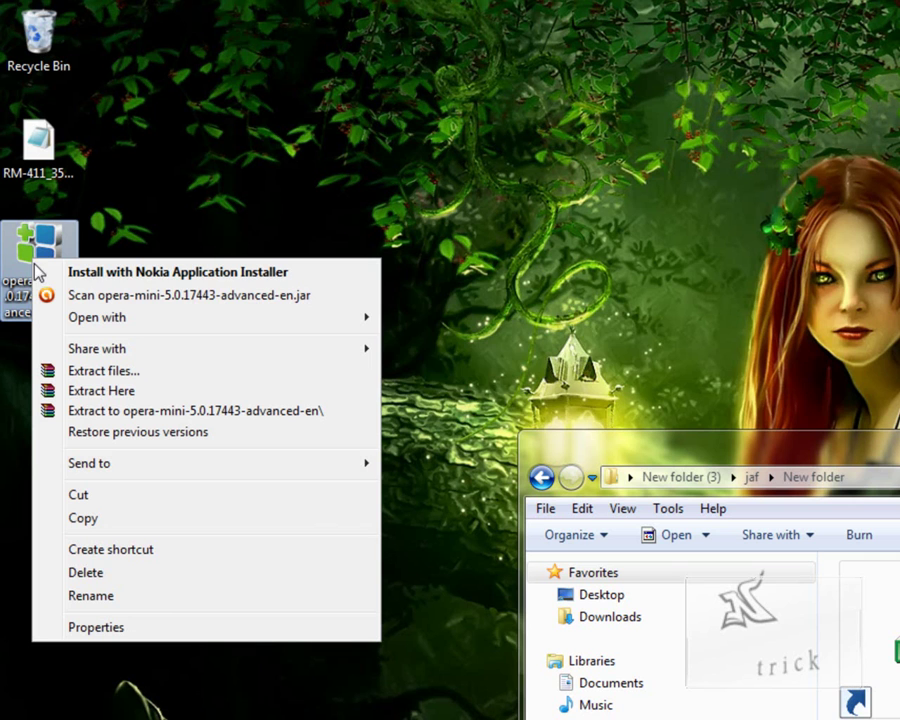
mouse_move(65, 320)
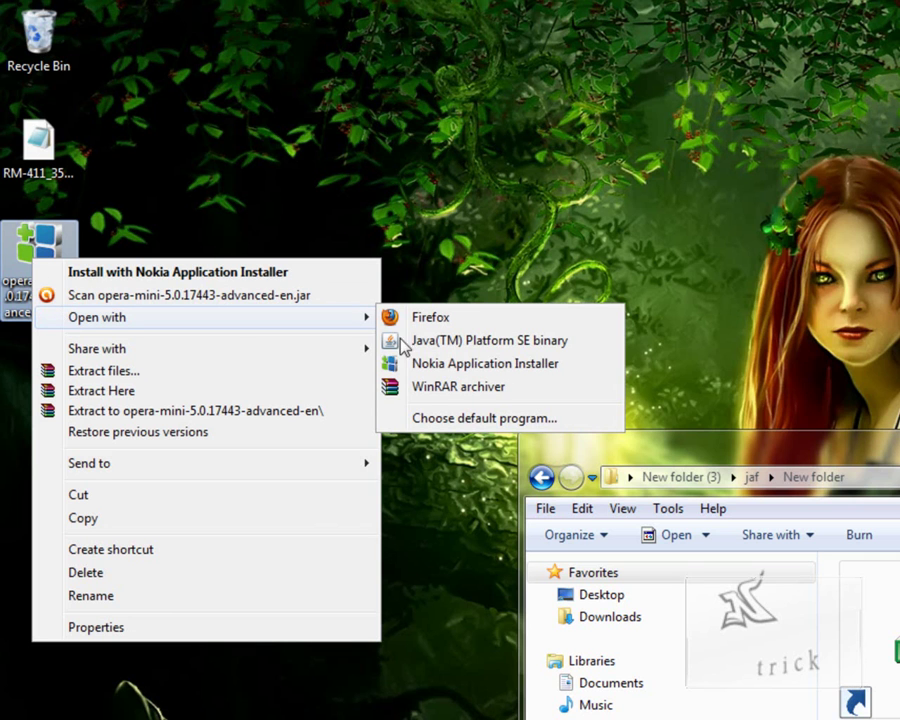
left_click(506, 386)
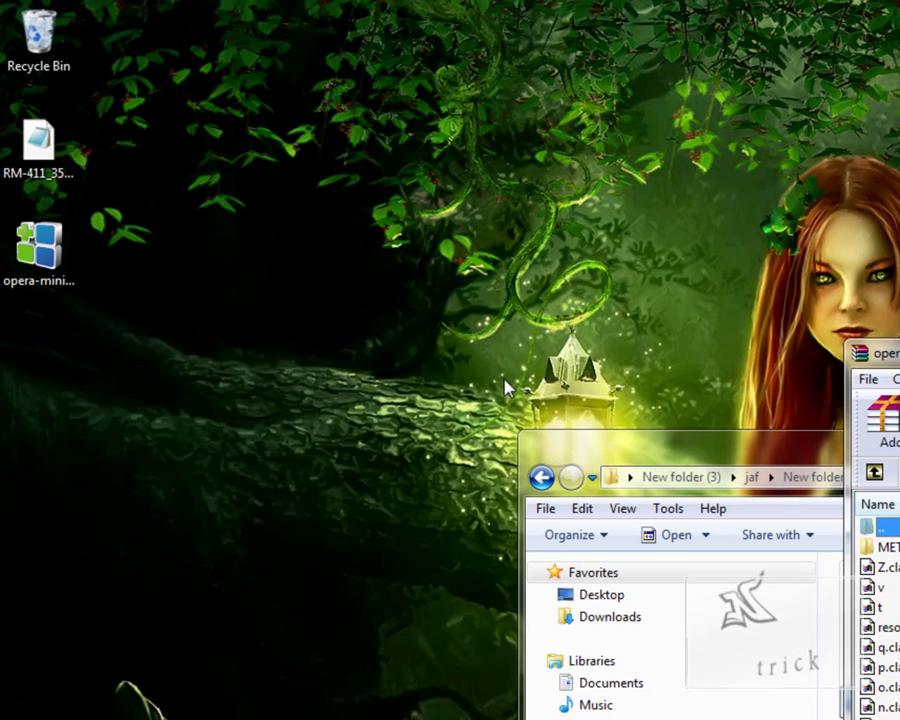
left_click_drag(864, 356, 318, 253)
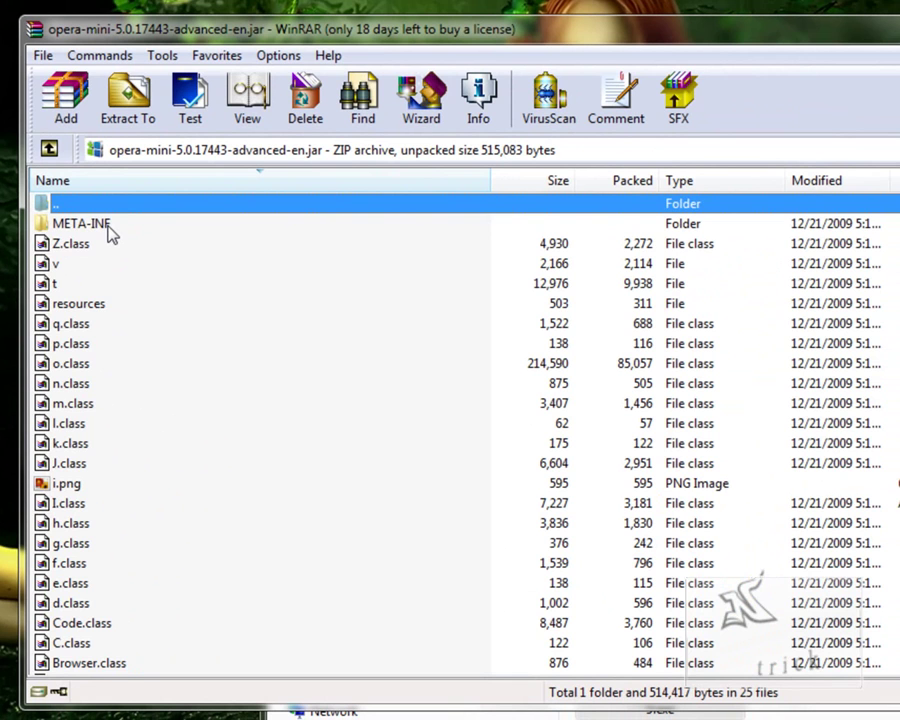
Step: Open MANIFEST.MF from the archive's META-INF folder in Notepad and narrow the Notepad window slightly
left_click(110, 225)
double_click(110, 225)
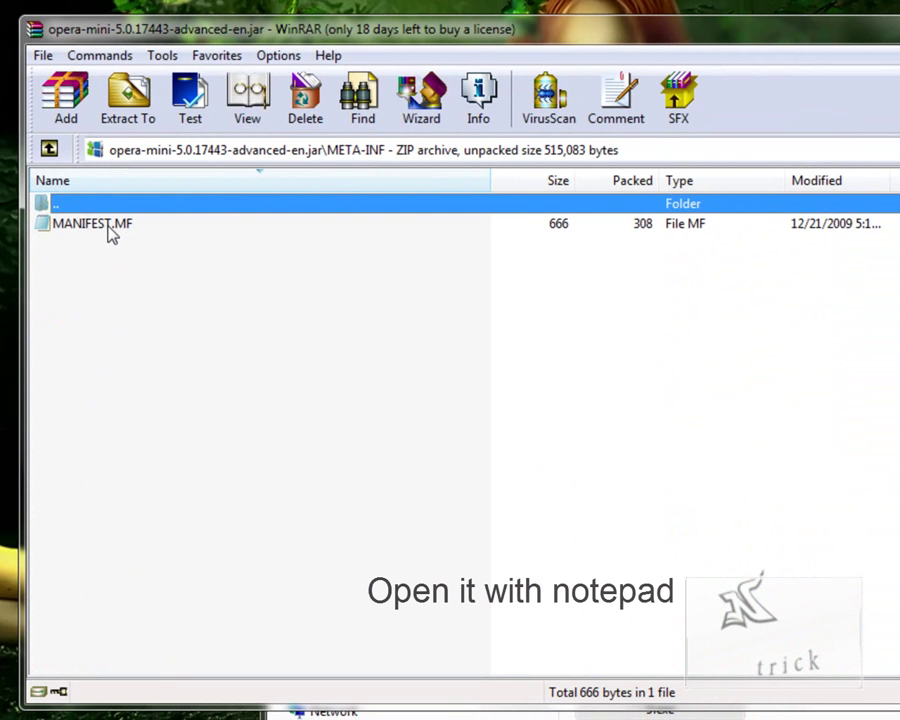
left_click(110, 225)
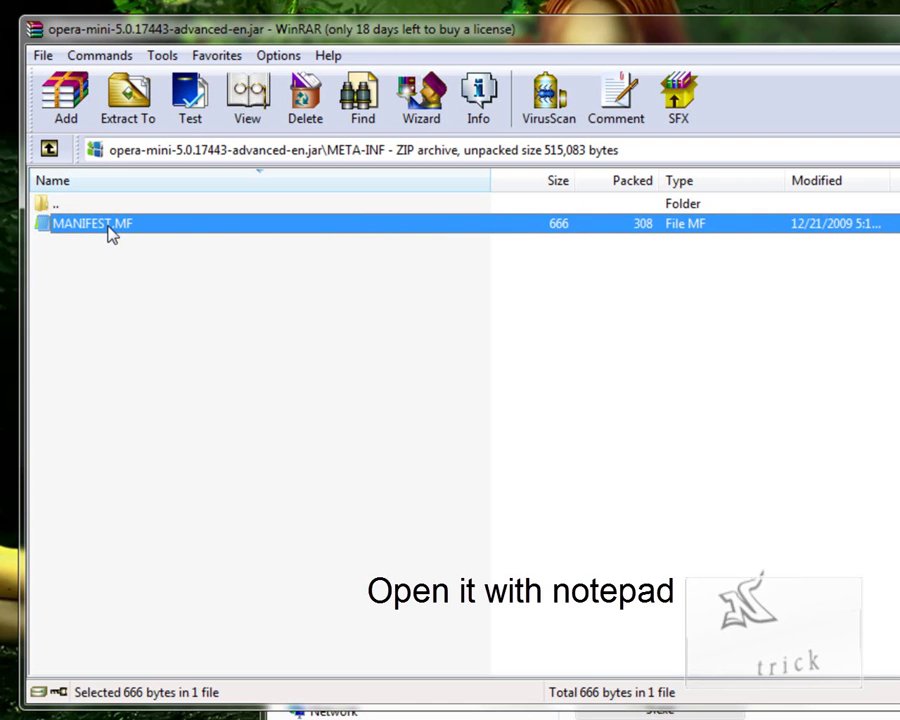
double_click(110, 226)
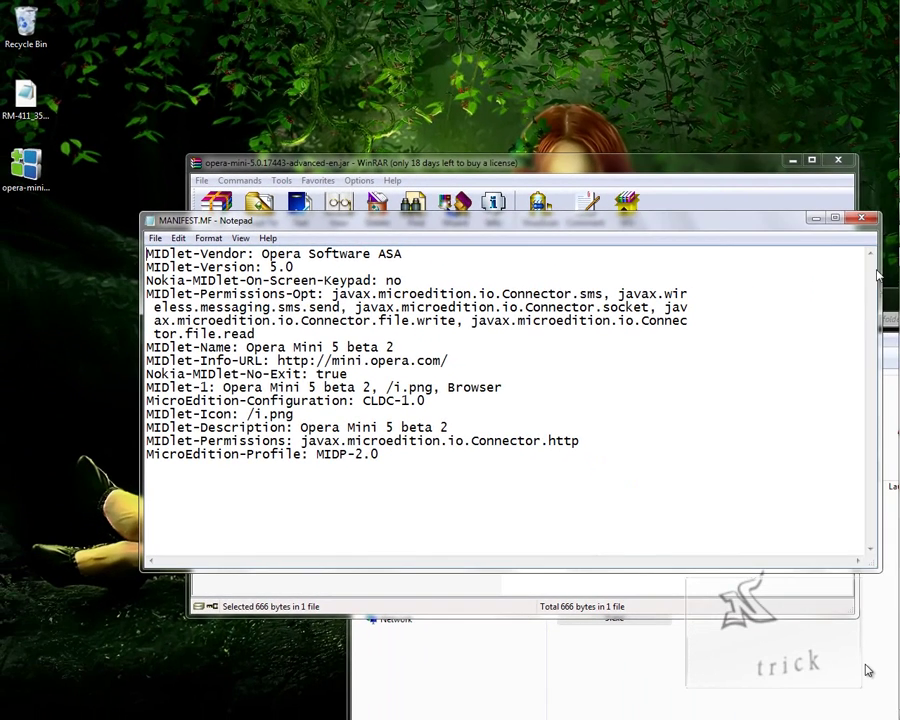
left_click_drag(779, 285, 759, 285)
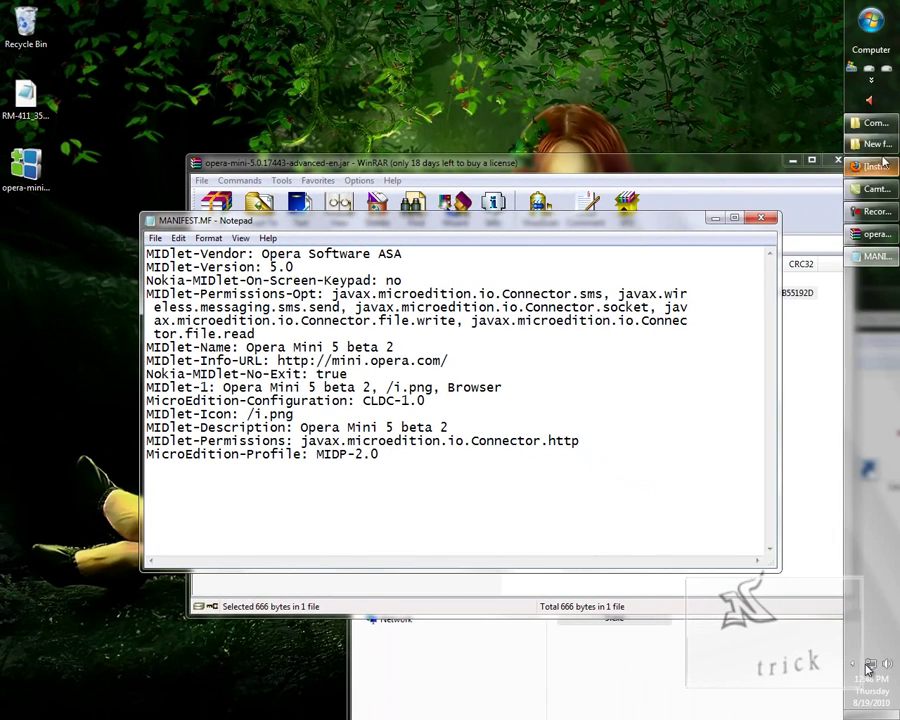
Step: Switch to Firefox and copy the code line "Nokia-MIDlet-no-exit: true" from the forum thread on minimizing Java apps
left_click(875, 168)
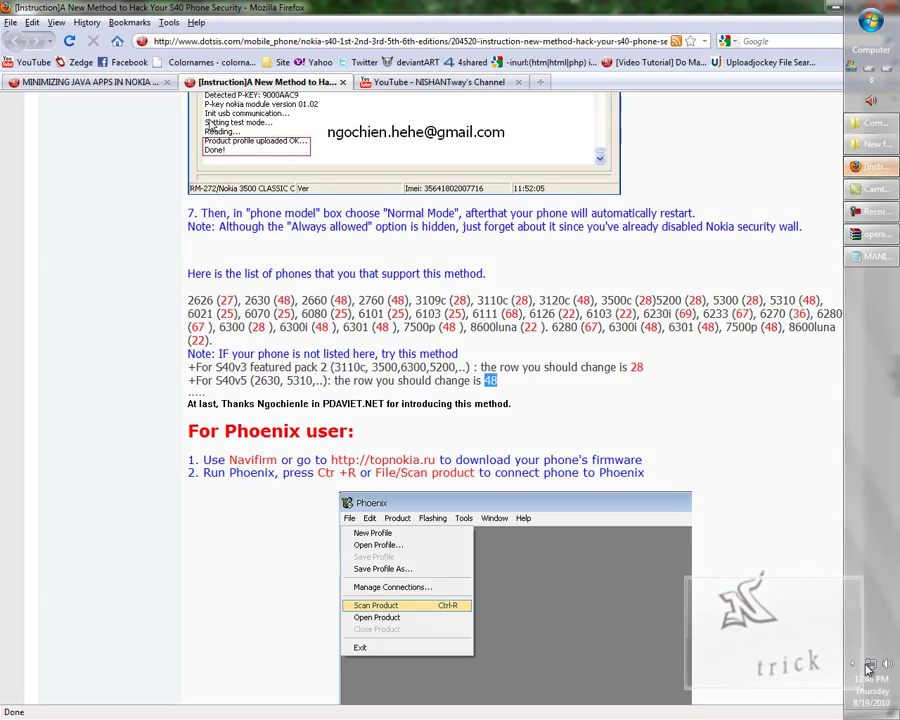
left_click(110, 55)
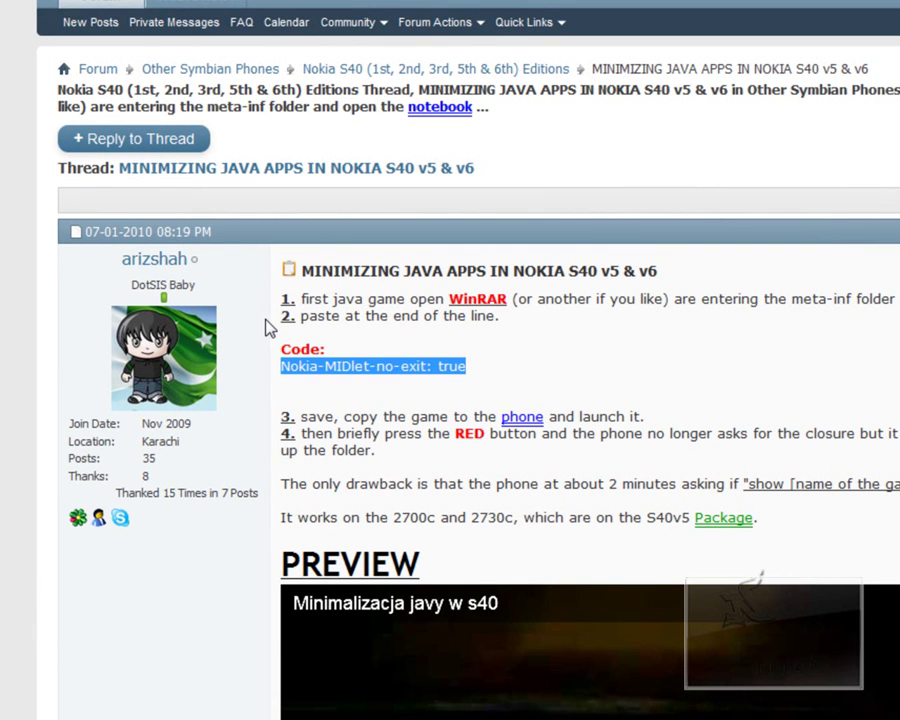
left_click(389, 372)
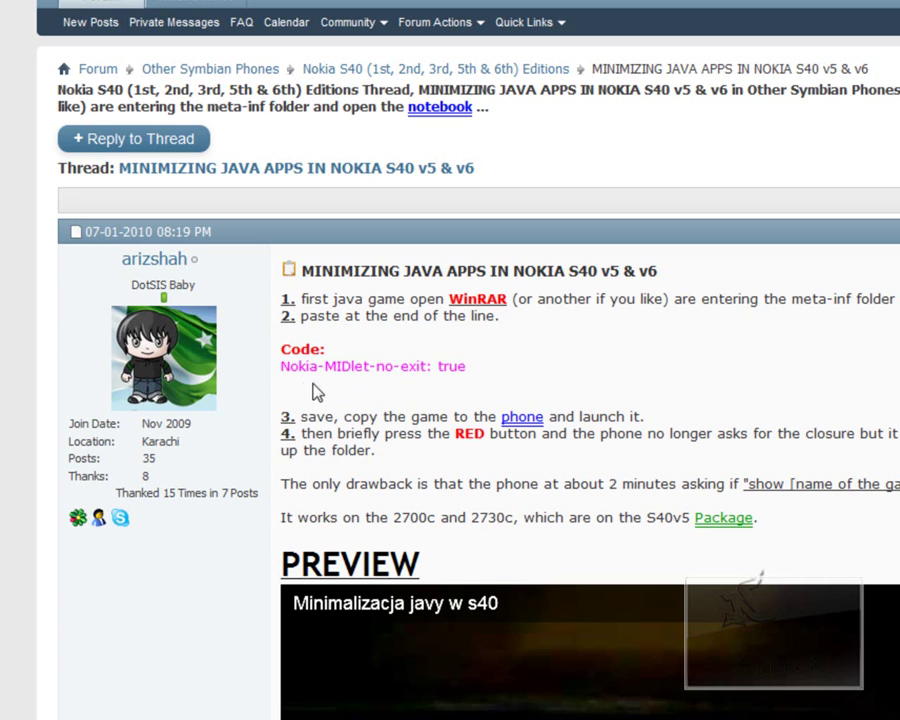
left_click_drag(282, 368, 500, 380)
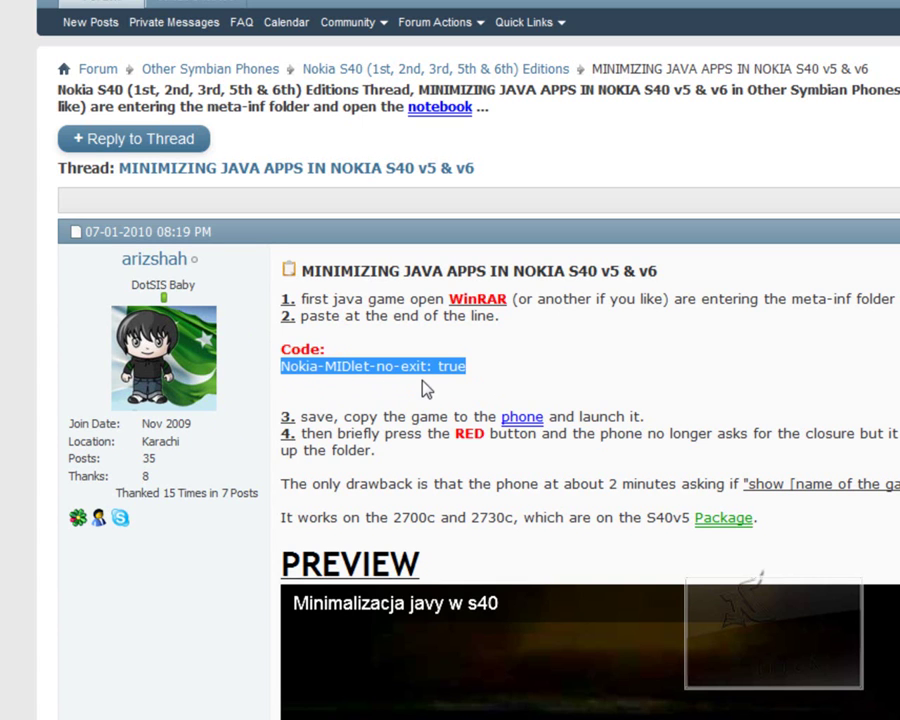
right_click(456, 368)
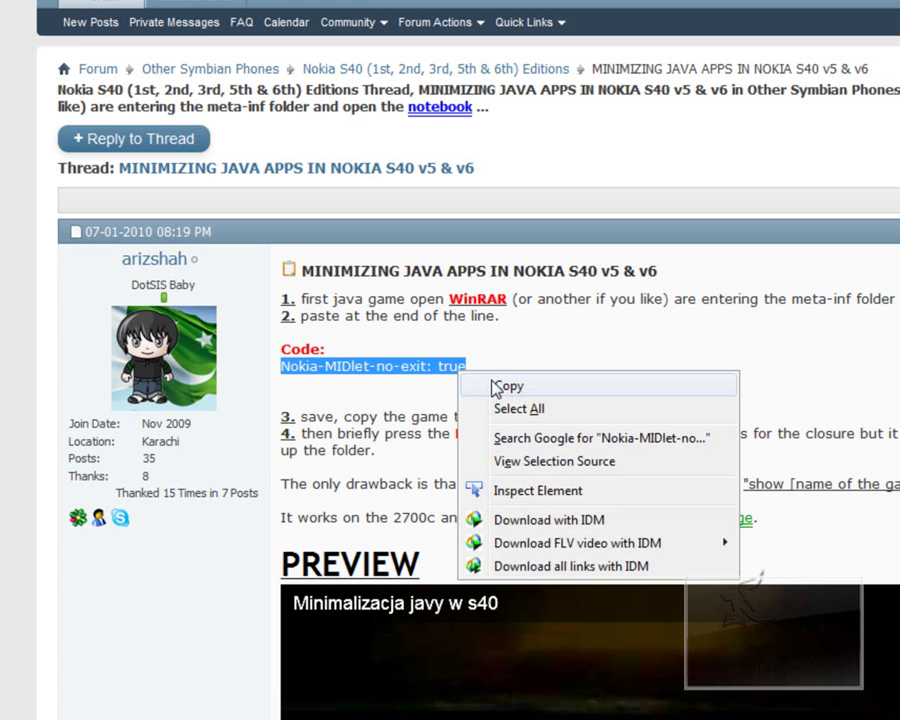
left_click(502, 392)
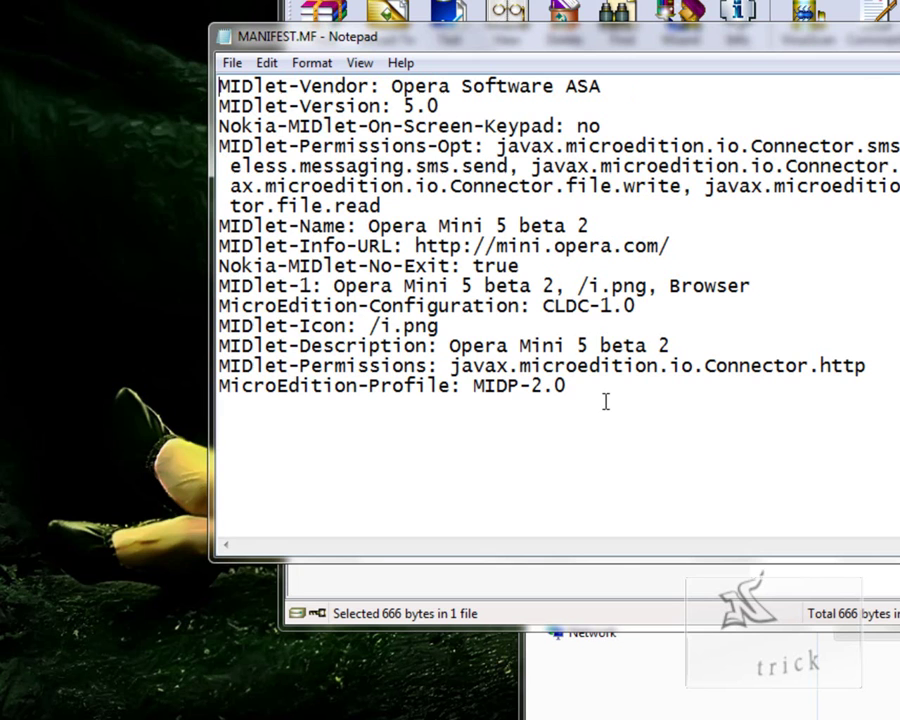
Step: Add the copied line "Nokia-MIDlet-no-exit: true" at the end of MANIFEST.MF and save it into the opera-mini jar, closing both windows
left_click(605, 401)
key("ctrl+v")
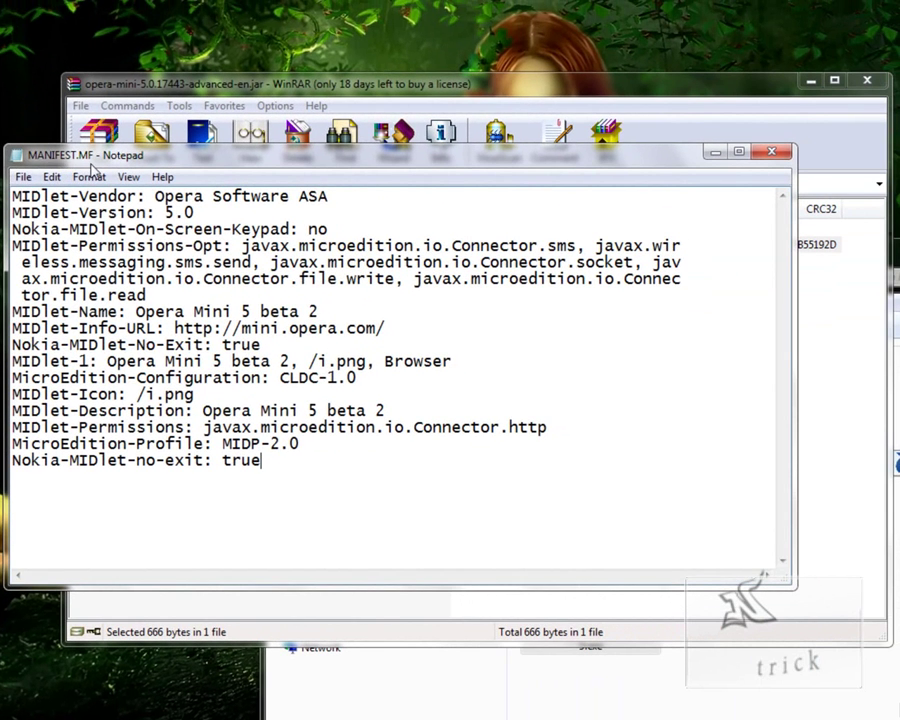
left_click(767, 156)
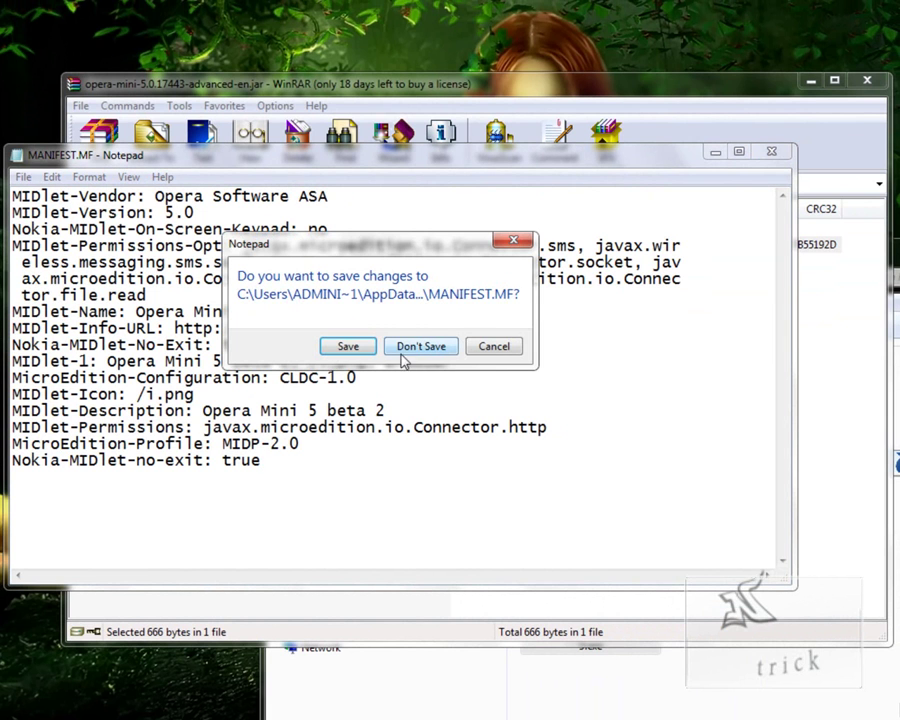
left_click(364, 347)
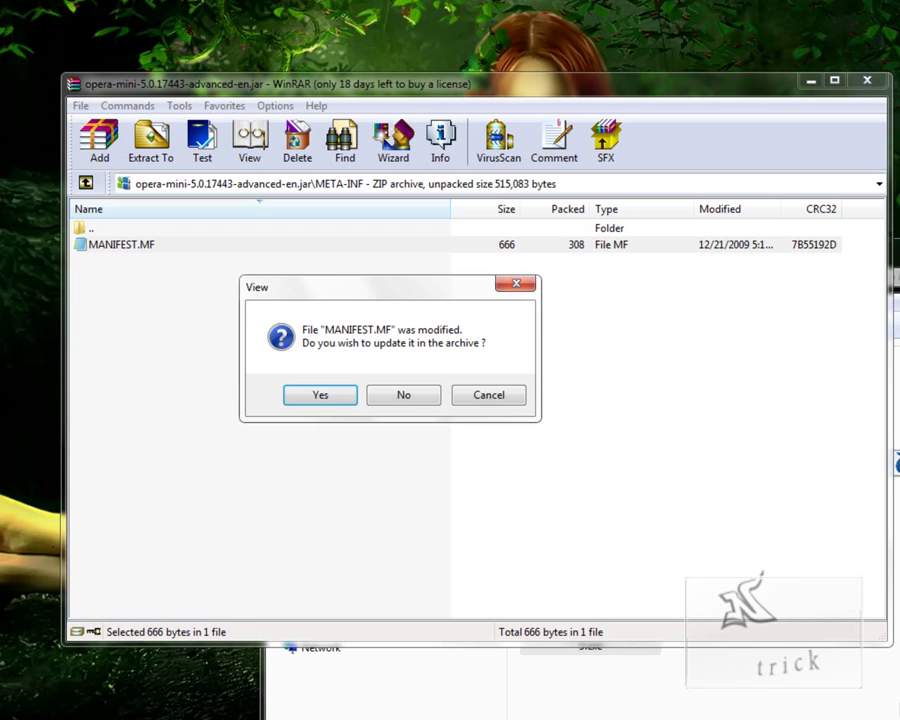
left_click(327, 398)
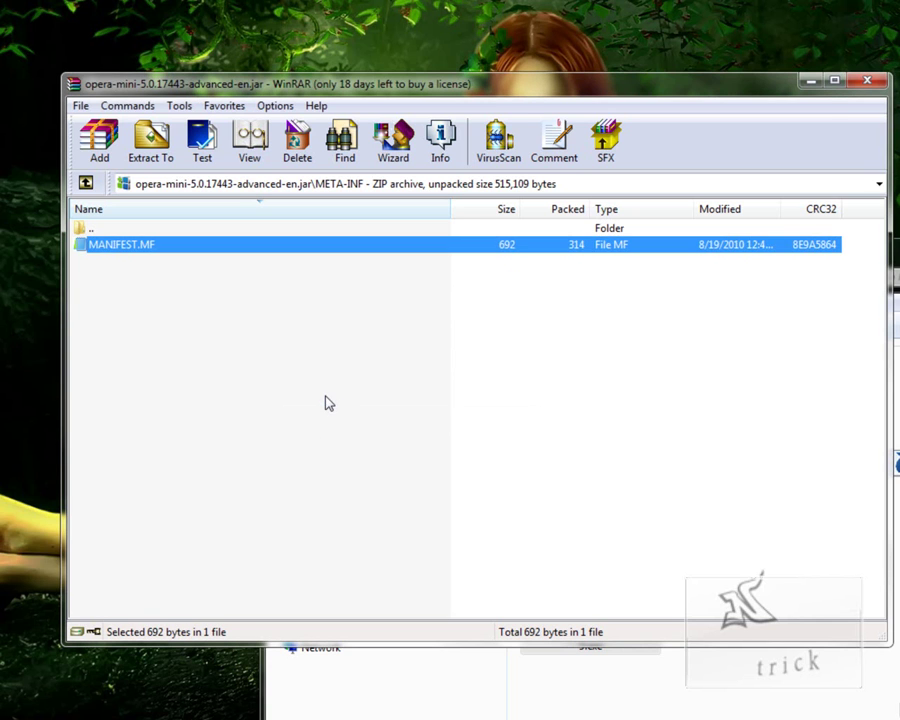
left_click(864, 81)
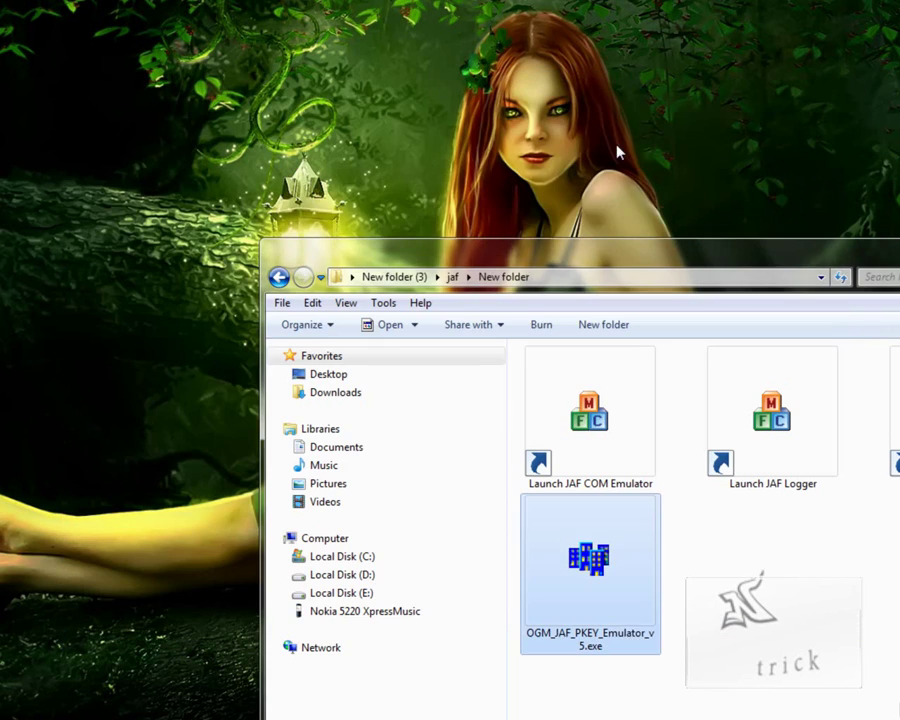
right_click(422, 157)
left_click(456, 205)
right_click(87, 142)
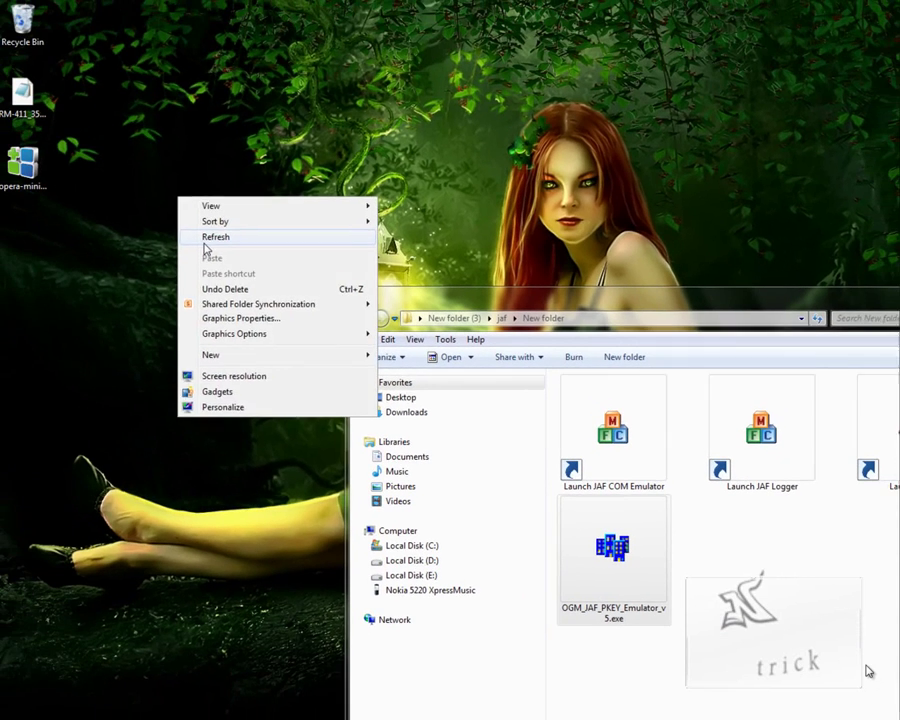
left_click(120, 202)
right_click(208, 250)
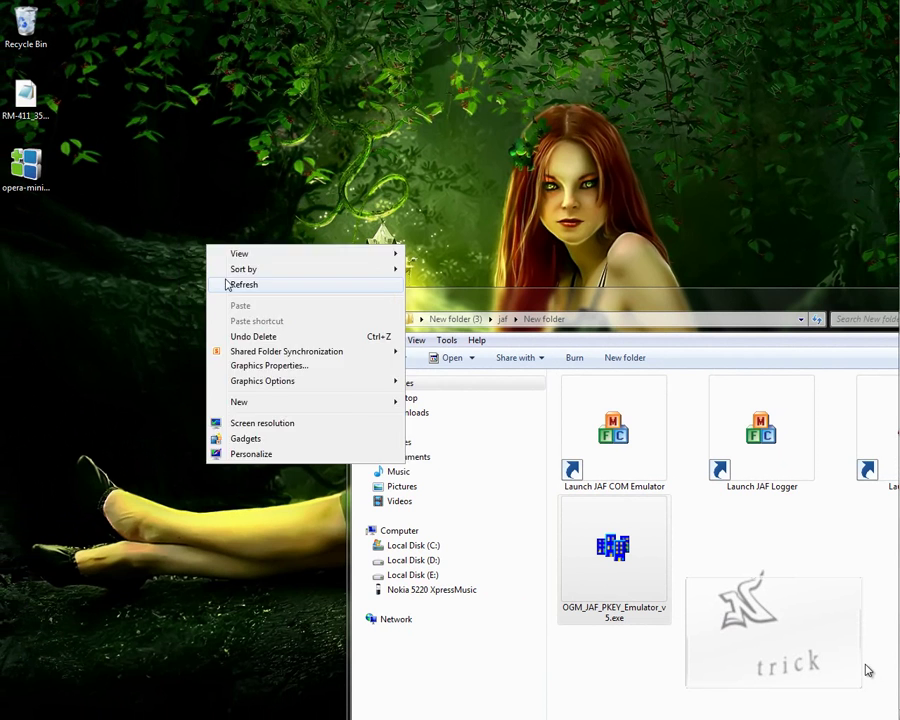
left_click(228, 282)
Step: Open the Nokia 5220 XpressMusic device in Windows Explorer
mouse_move(886, 72)
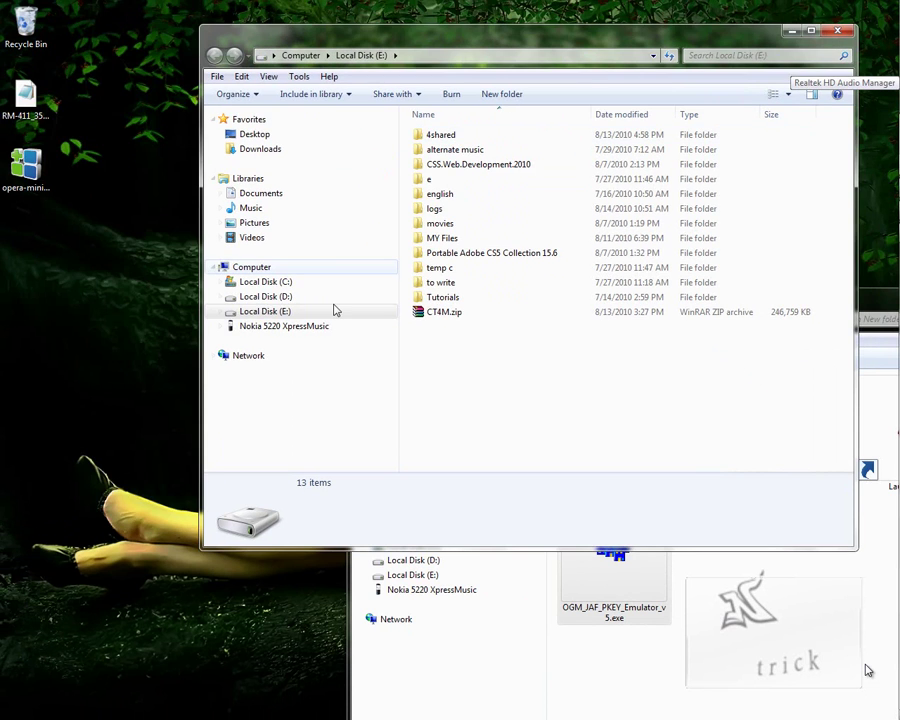
left_click(335, 312)
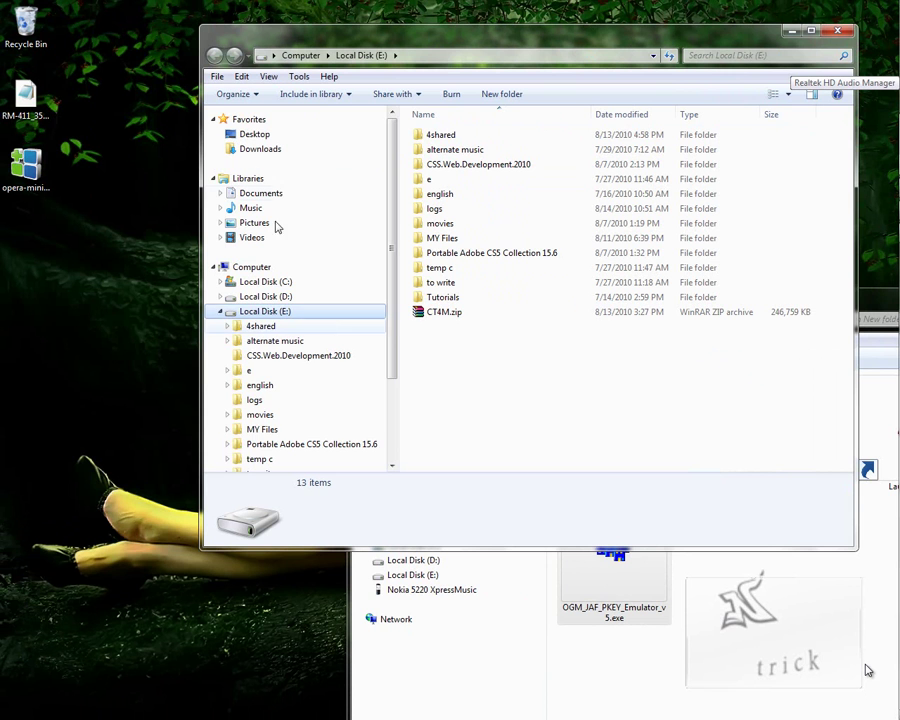
left_click(220, 311)
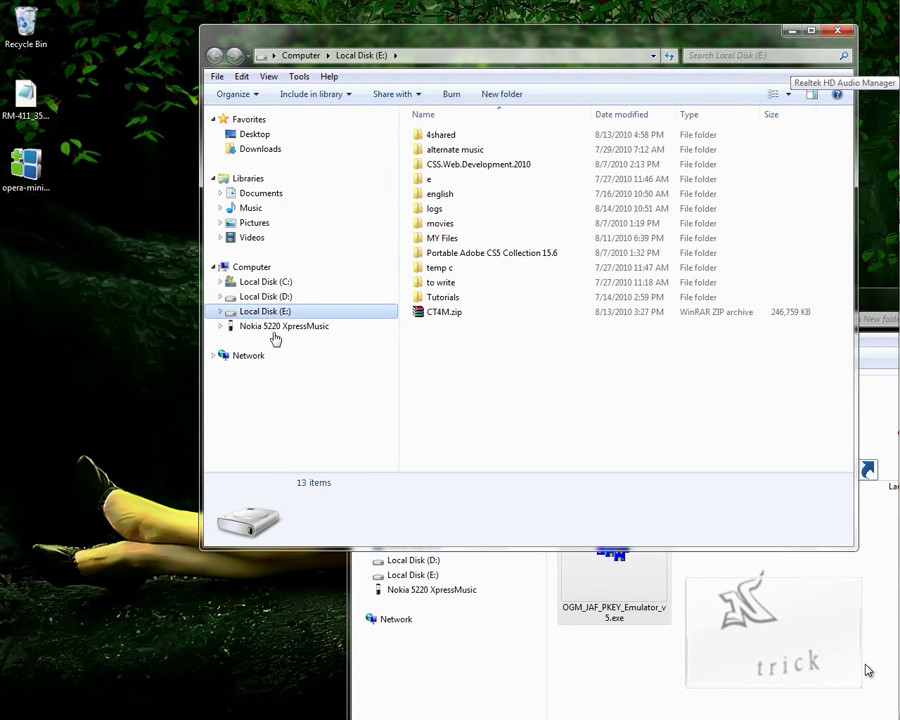
left_click(275, 328)
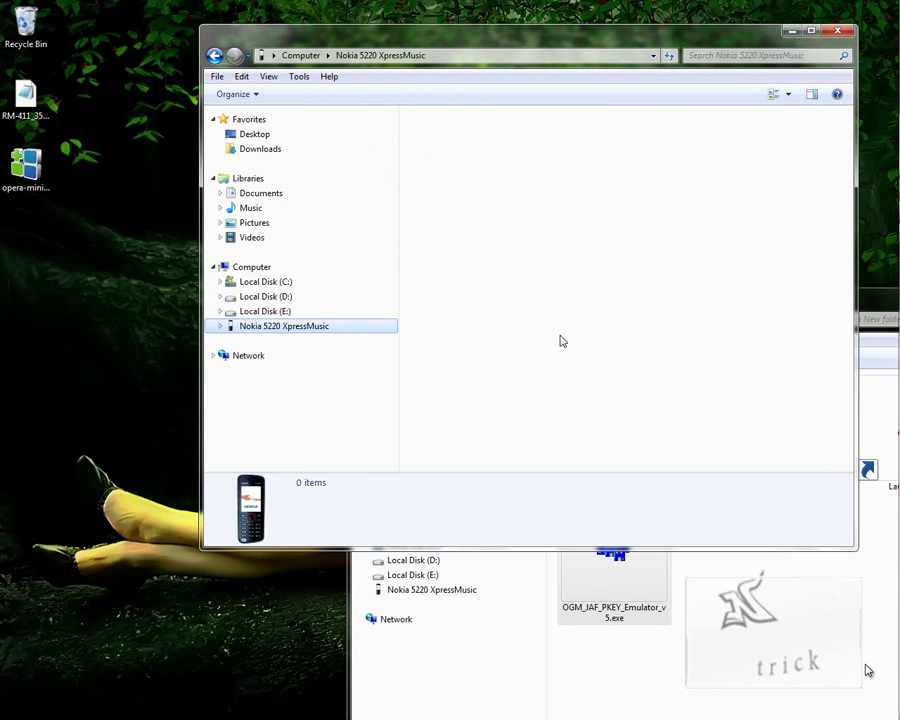